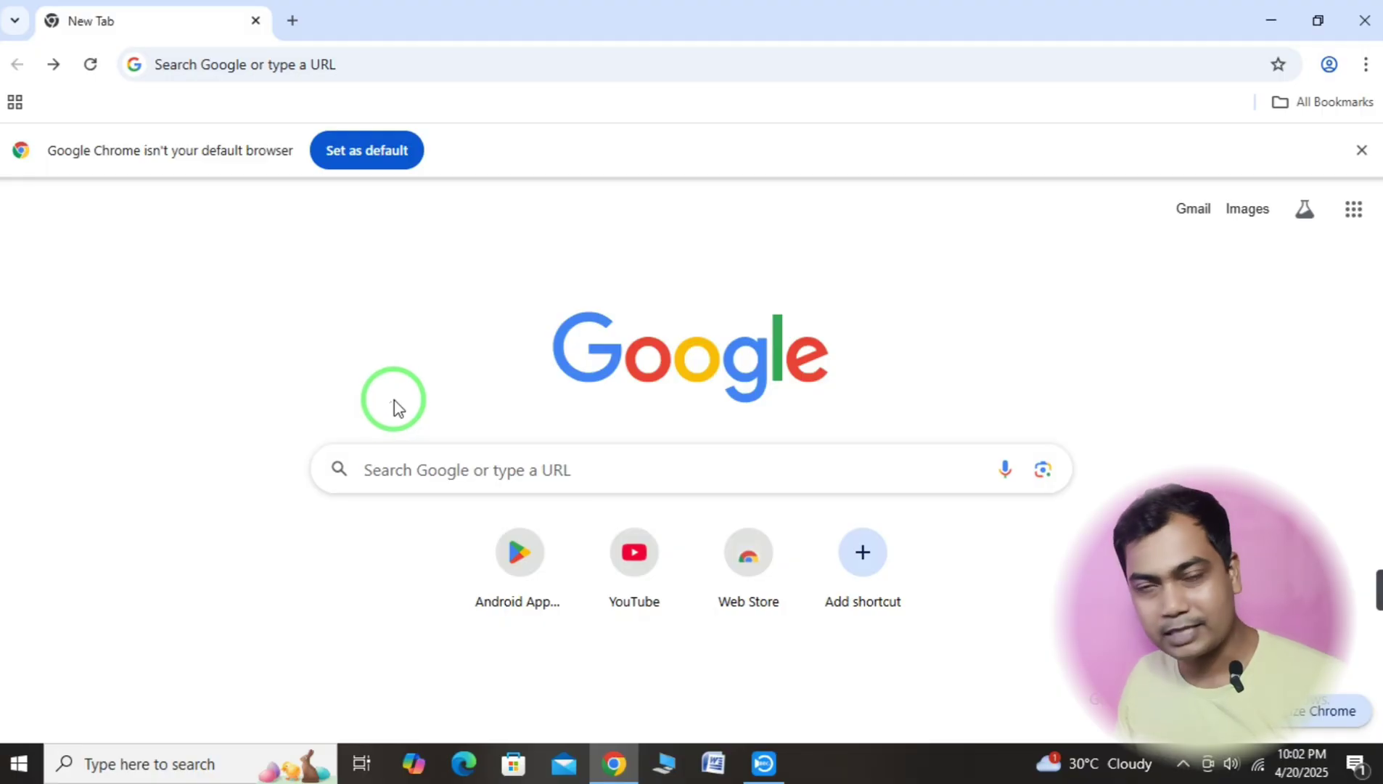
- Search Google for "bluestacks" and open the official bluestacks.com website from the results
click(386, 473)
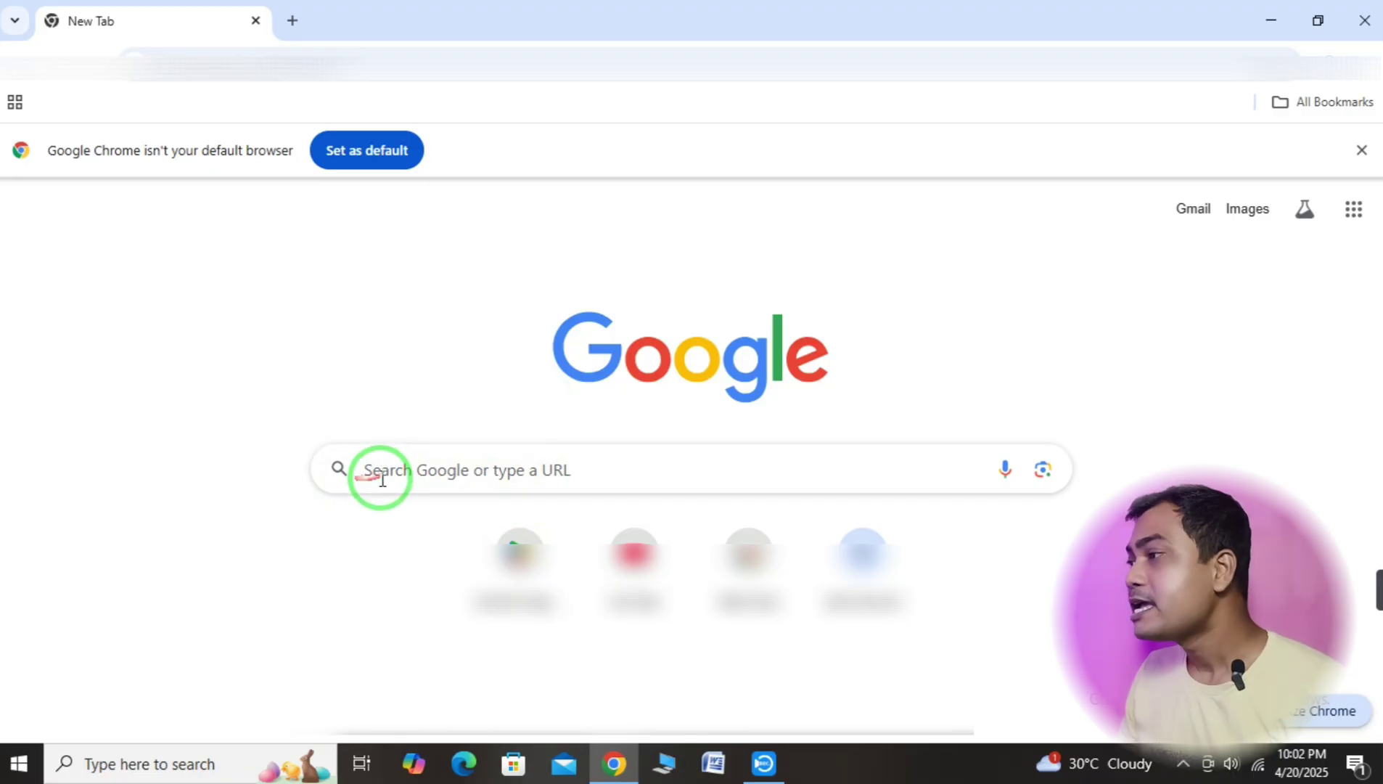
click(382, 478)
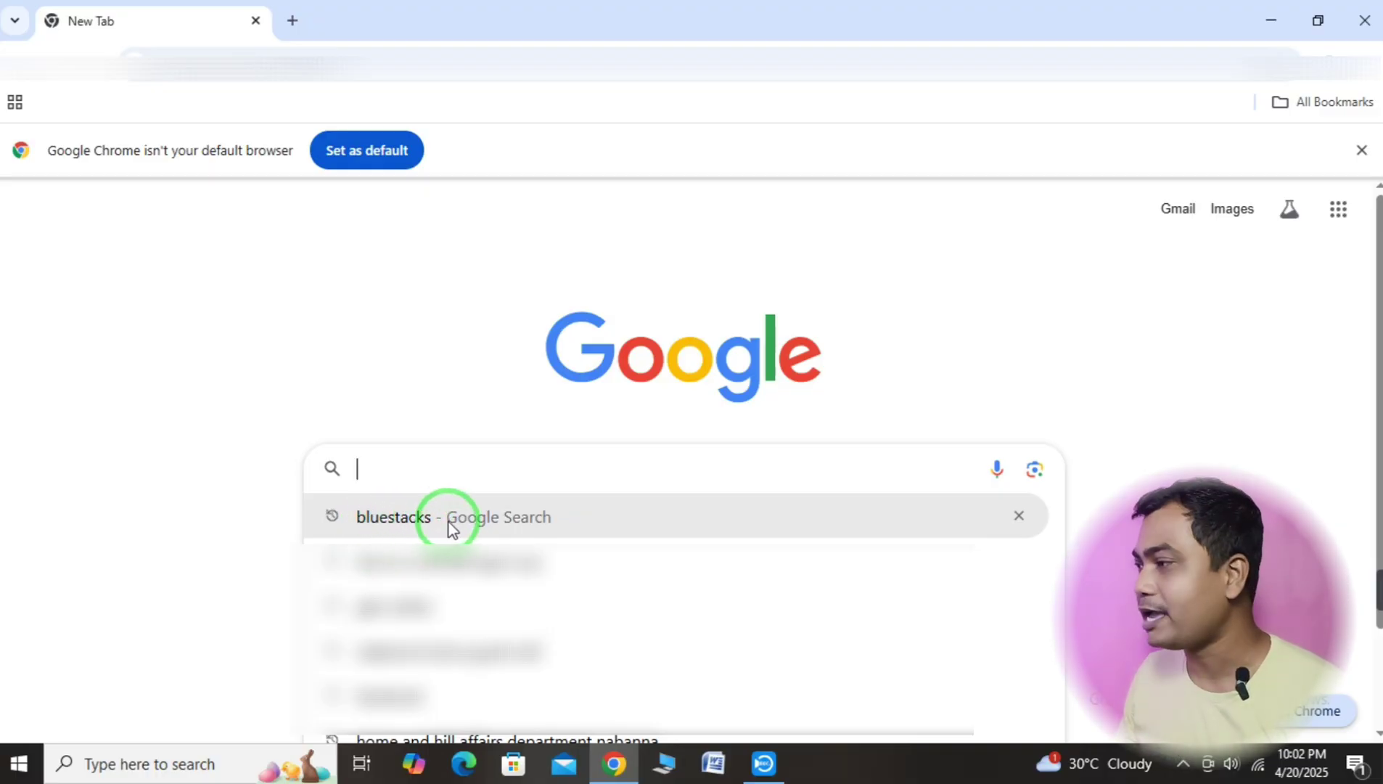
click(418, 518)
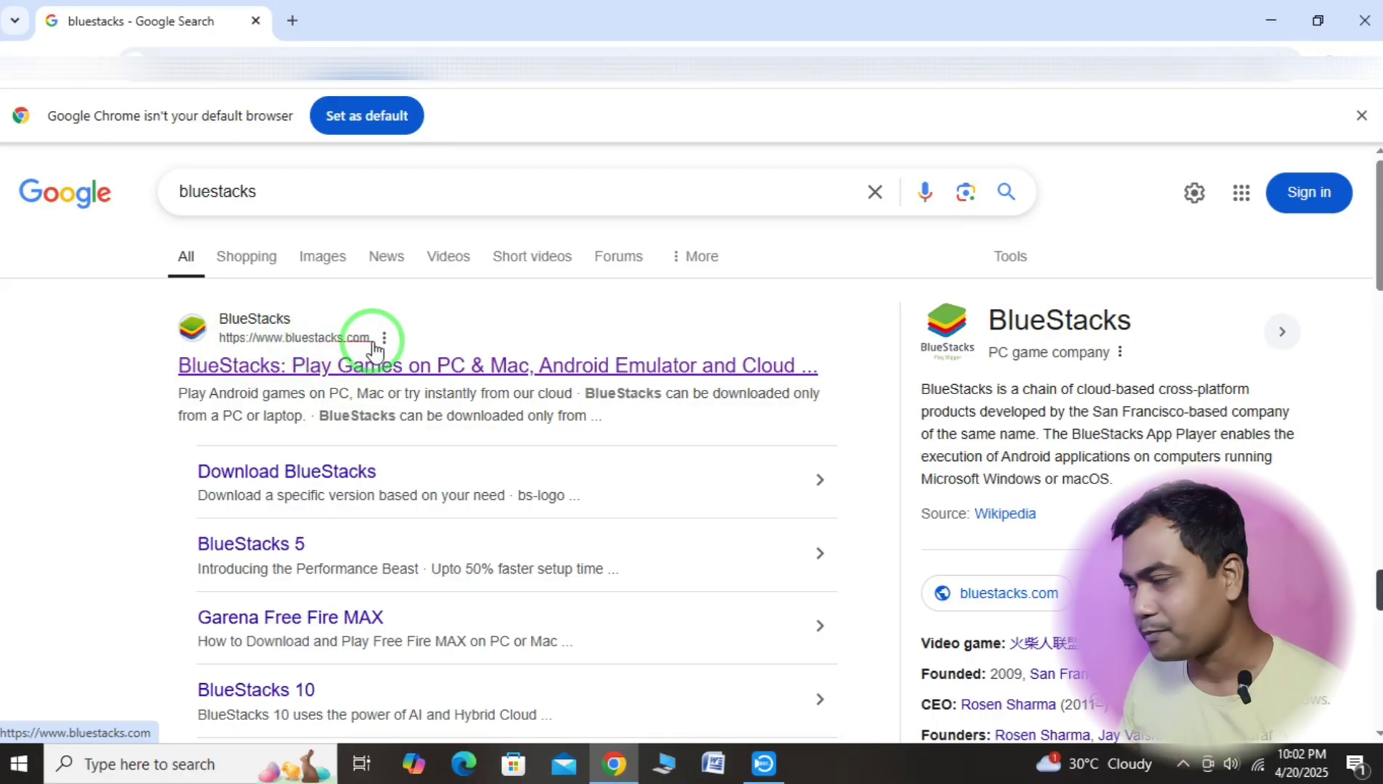
mouse_move(333, 342)
mouse_down()
mouse_move(294, 271)
mouse_move(183, 332)
mouse_up()
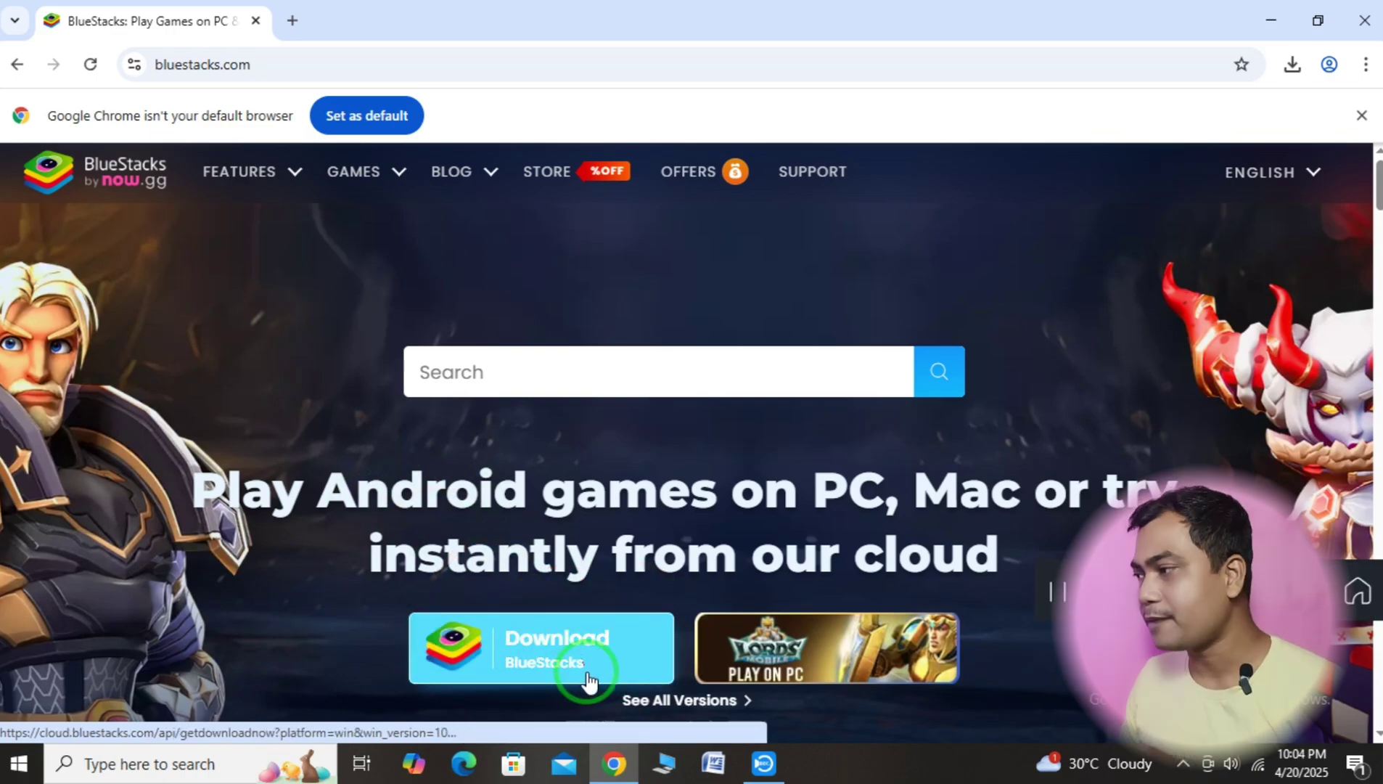
- Start downloading the BlueStacks installer from the BlueStacks website
click(578, 678)
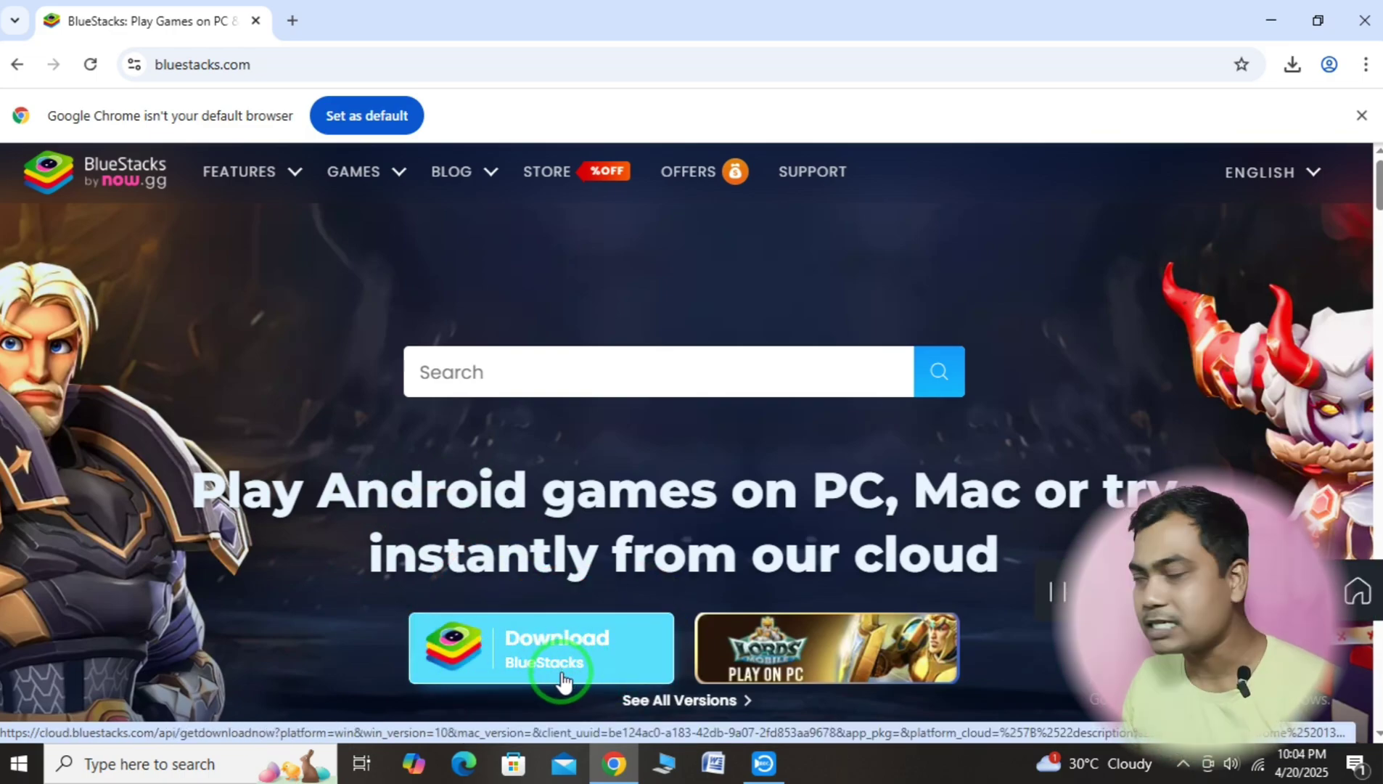
scroll(637, 555, down, 10)
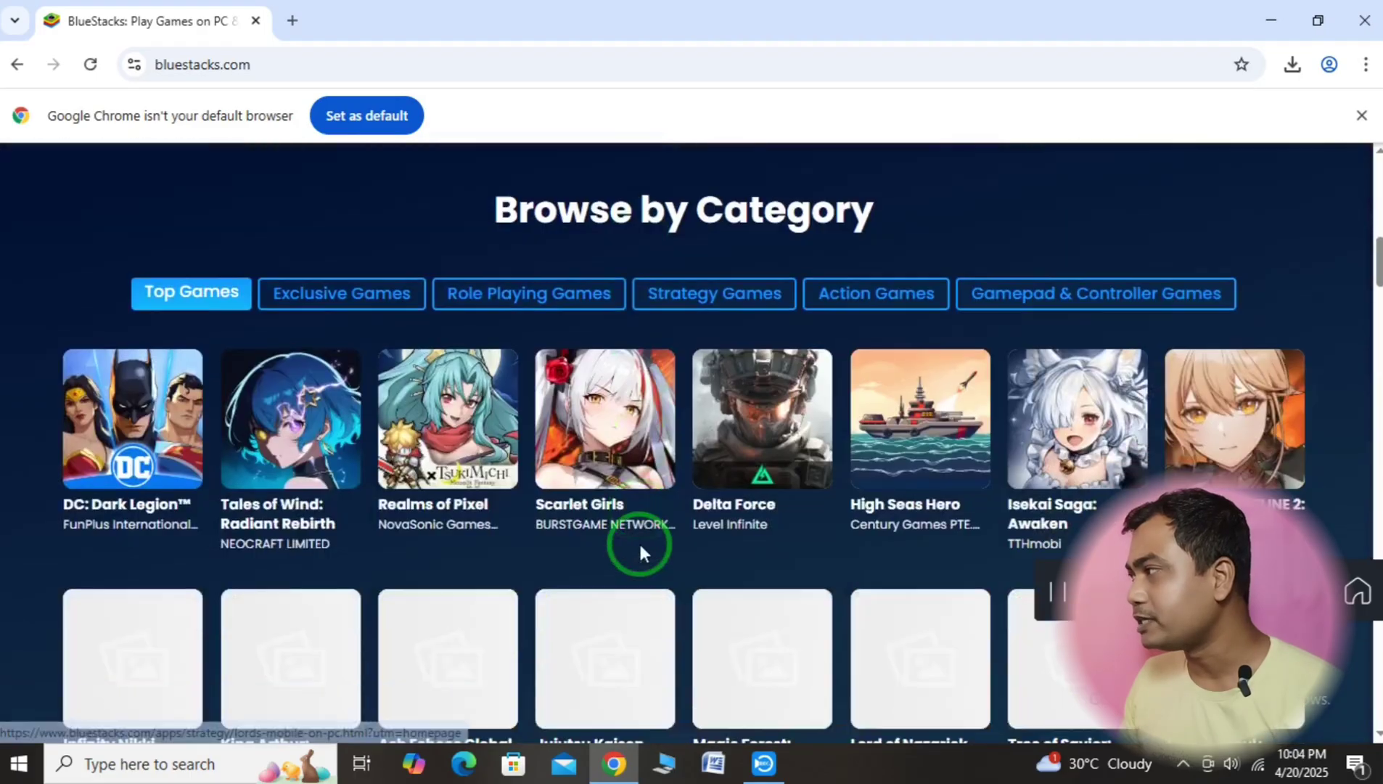
scroll(640, 547, down, 1)
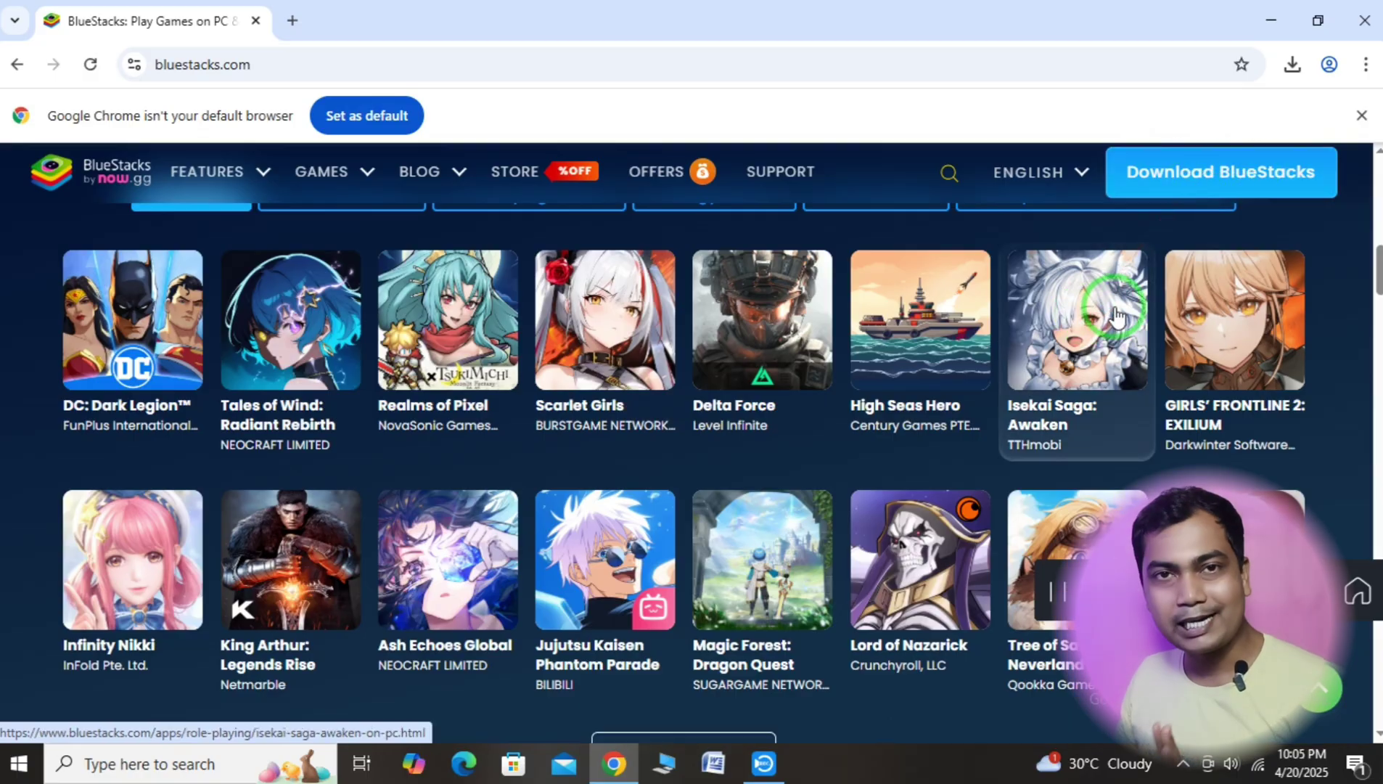
click(1231, 182)
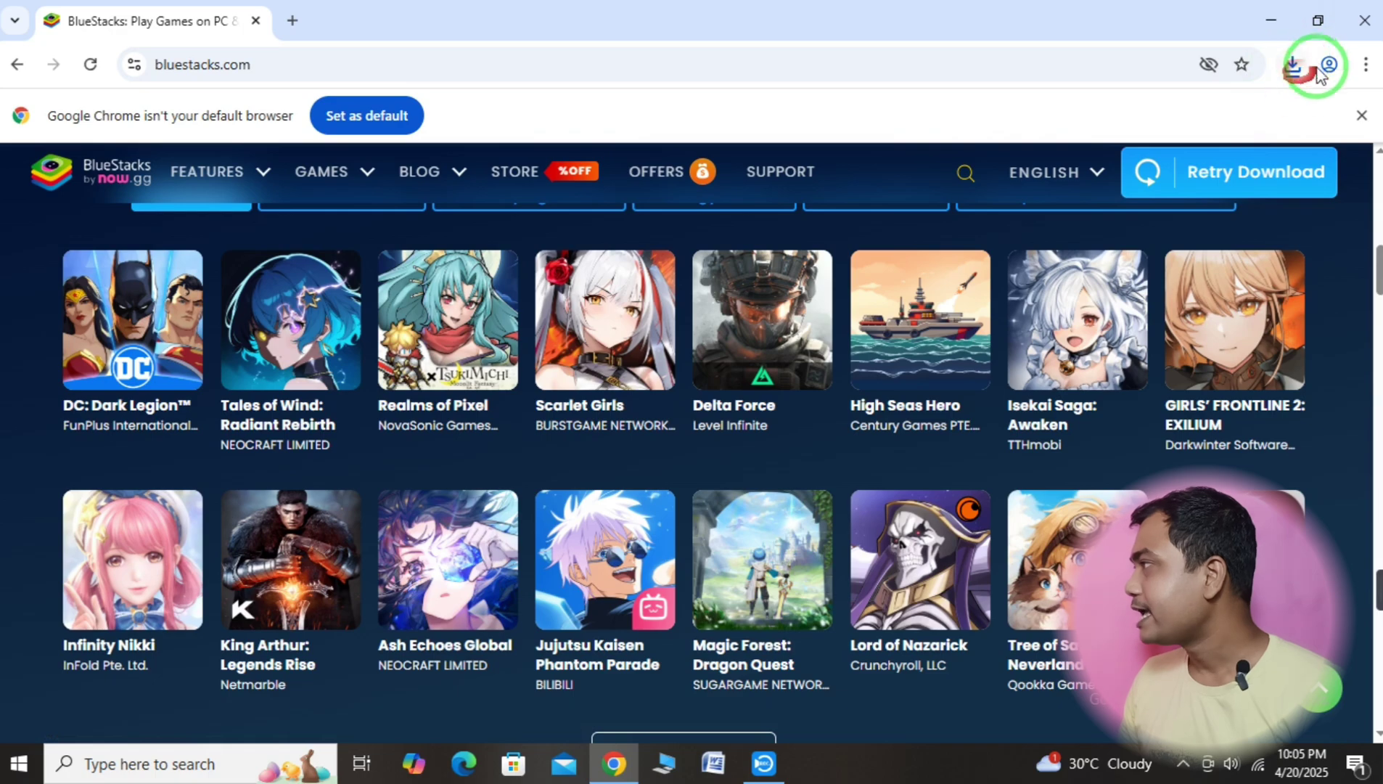
- Resume the interrupted download of the most recent BlueStacks installer in the browser's download history
click(1292, 67)
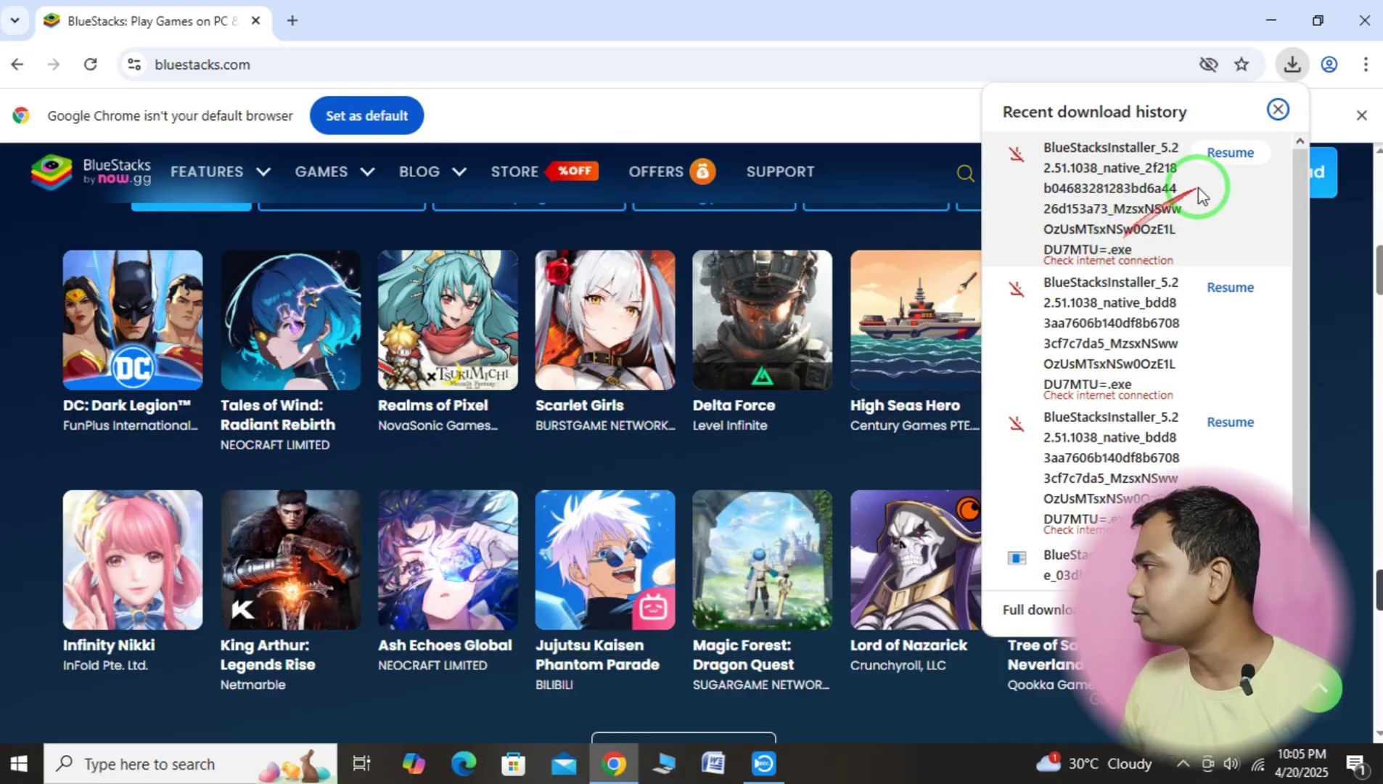
click(1227, 153)
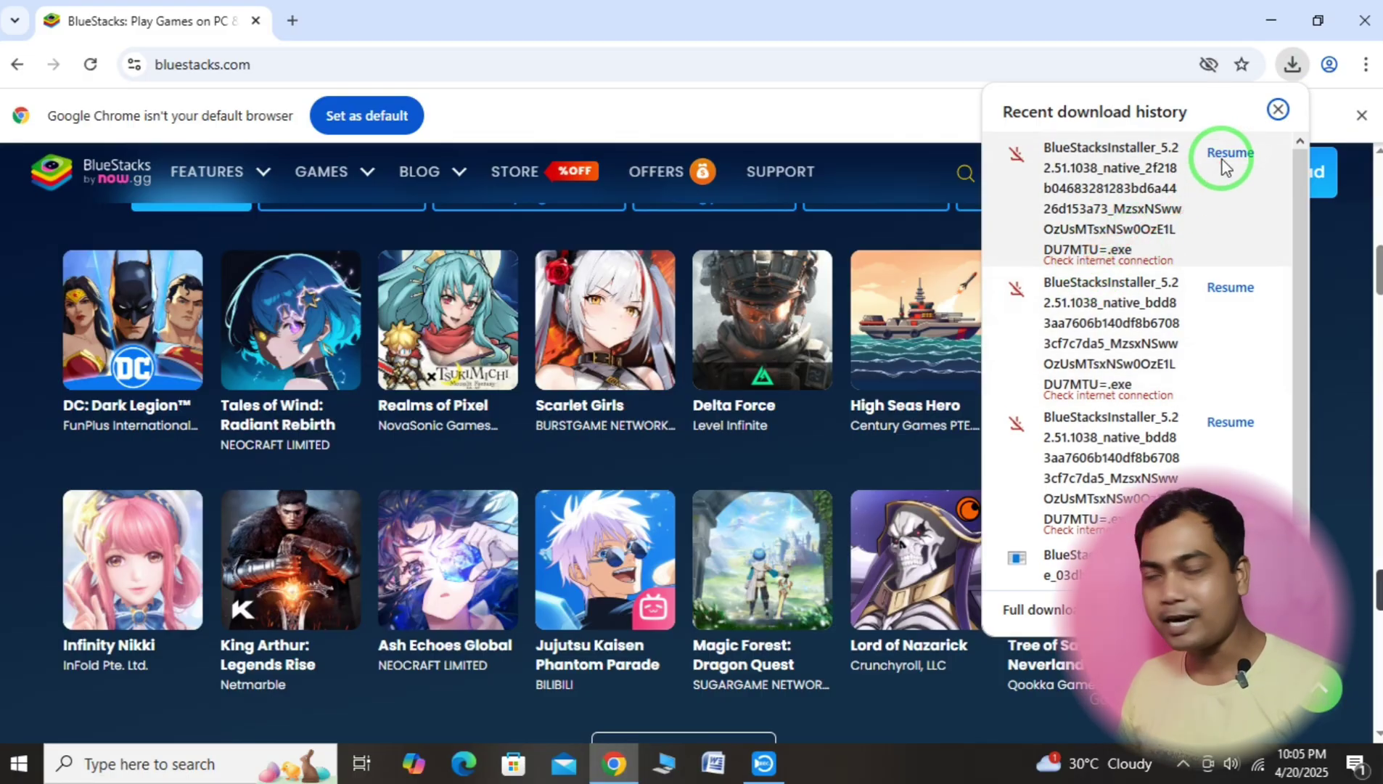
click(1226, 153)
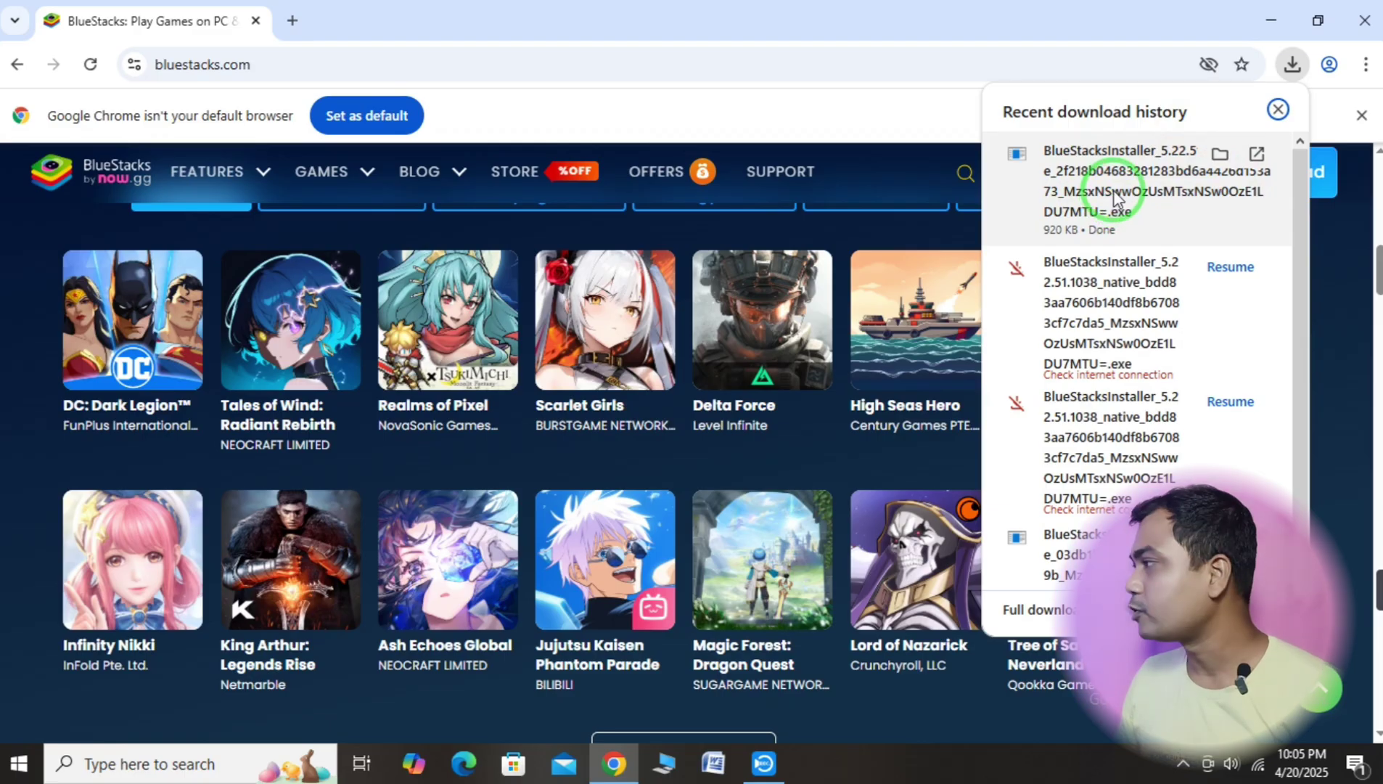
- Run the downloaded BlueStacks installer, start the installation in the default location and accept the Terms of Use
click(1257, 154)
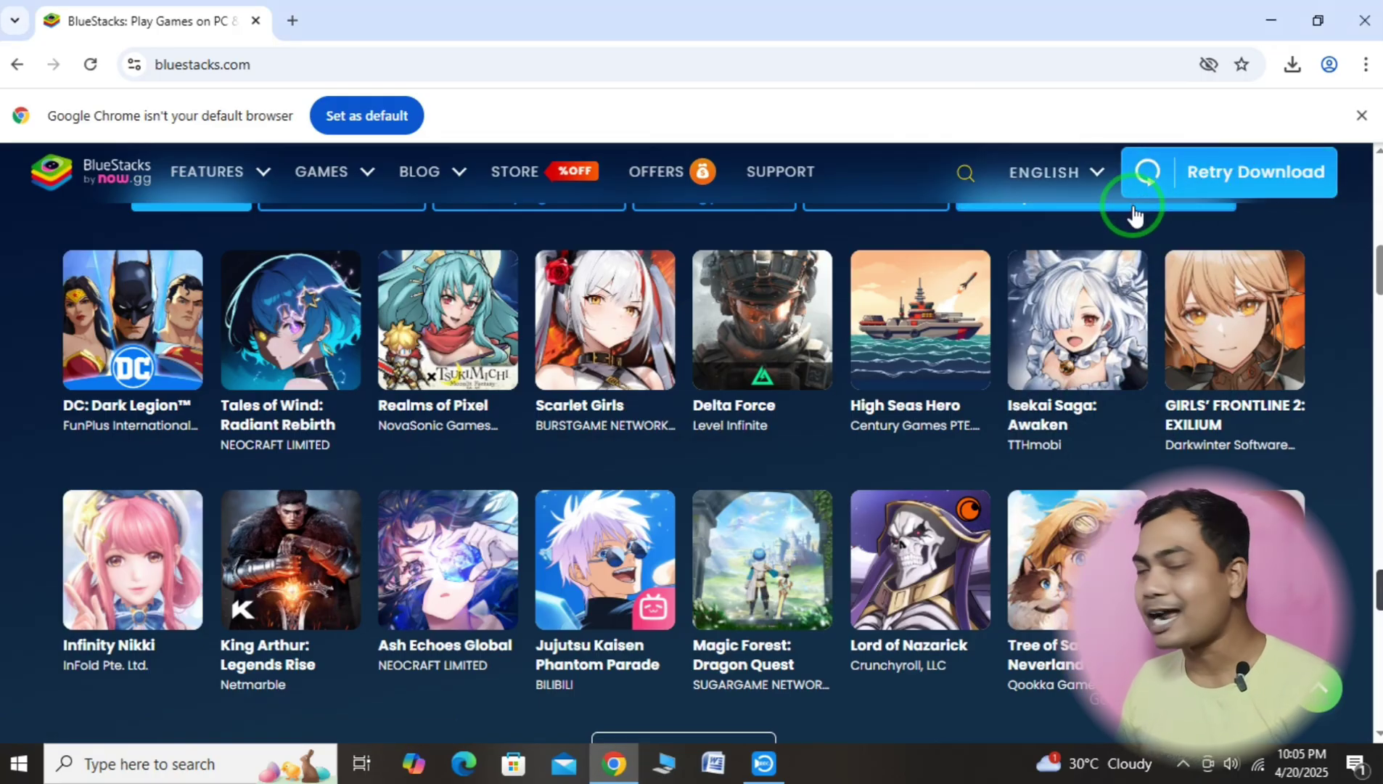
mouse_move(1060, 181)
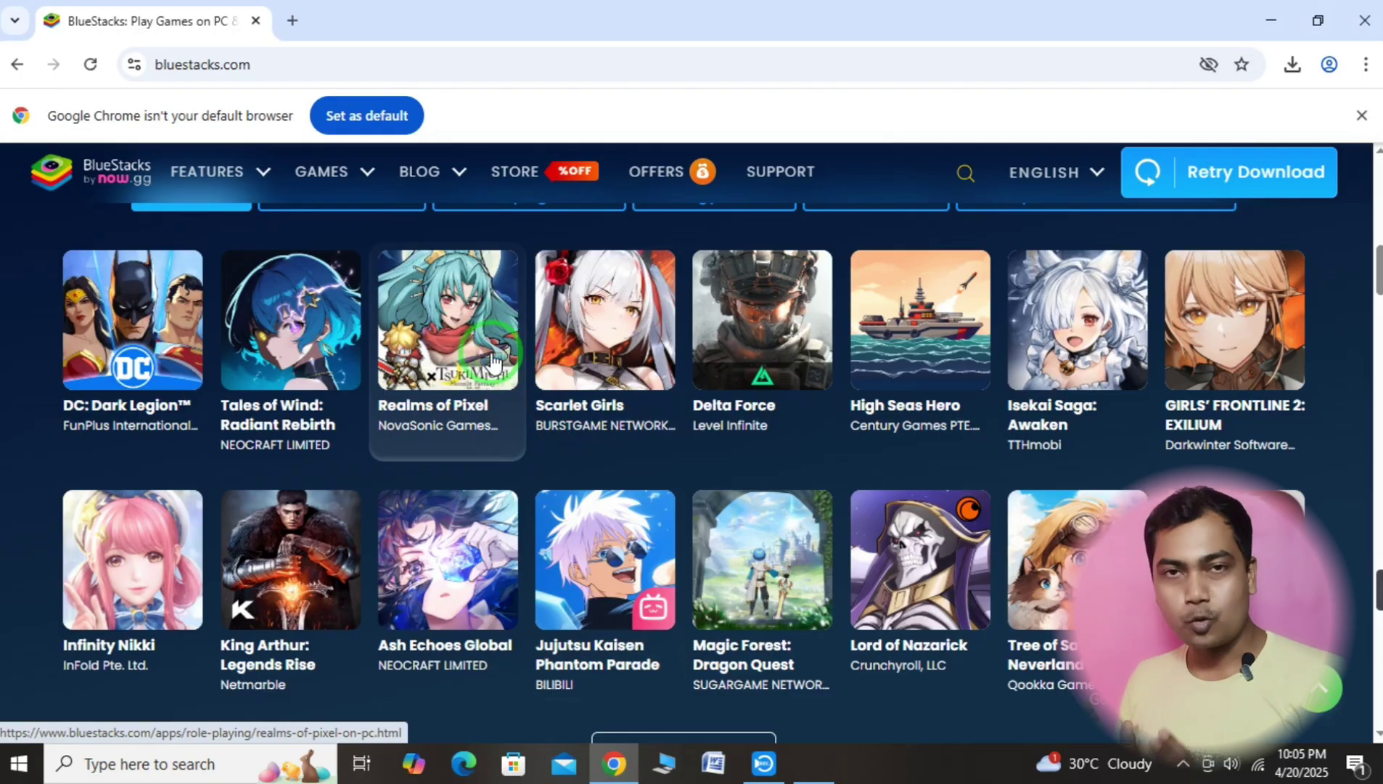
click(492, 361)
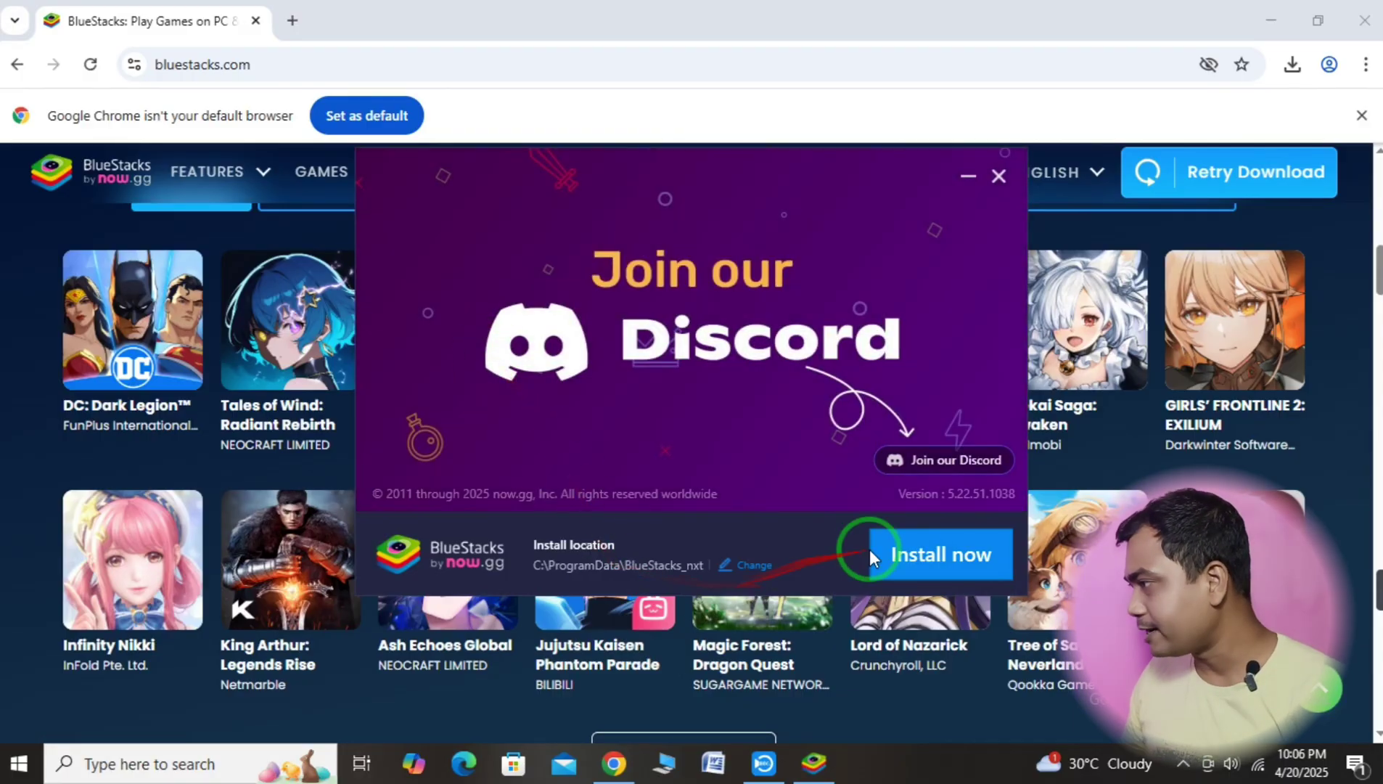
click(975, 571)
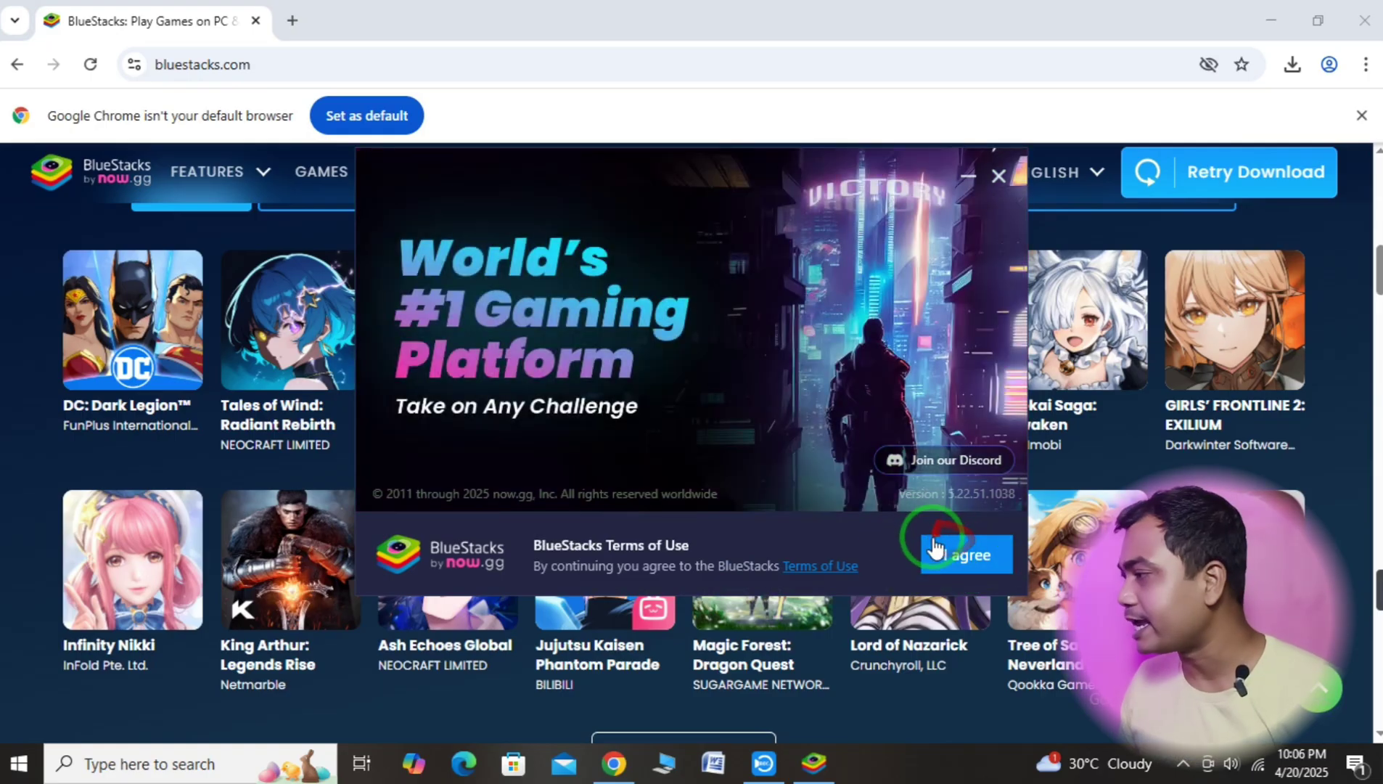
click(950, 569)
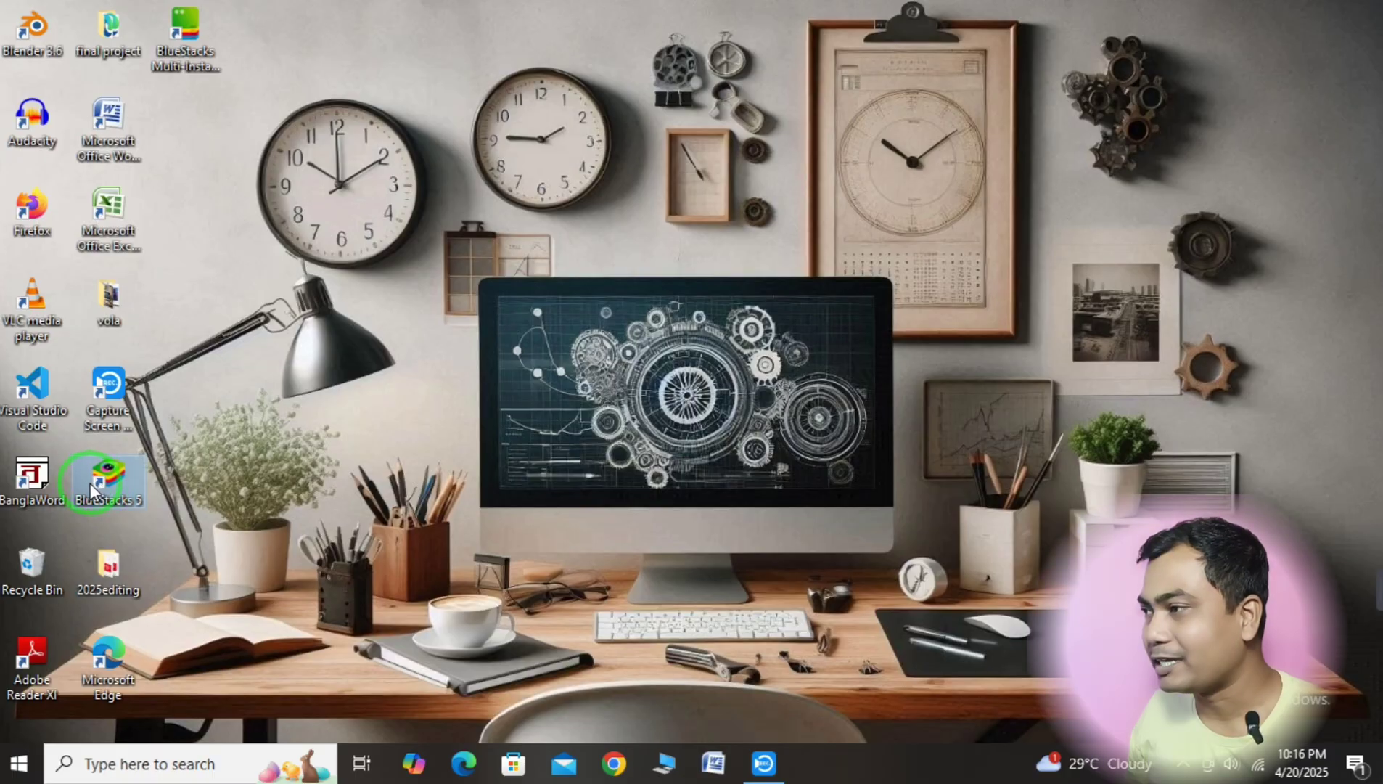
- Launch BlueStacks 5 from the desktop and switch to its My games screen
double_click(86, 483)
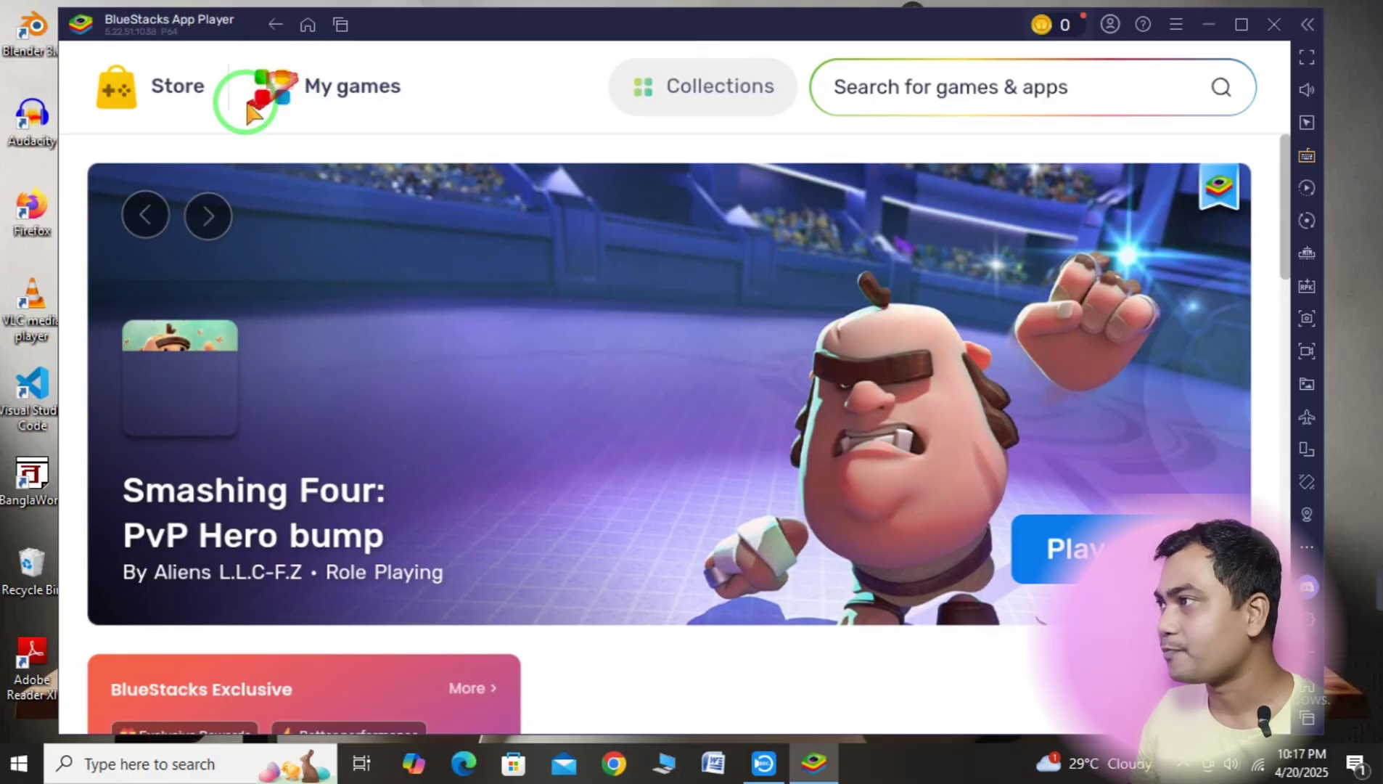
click(286, 96)
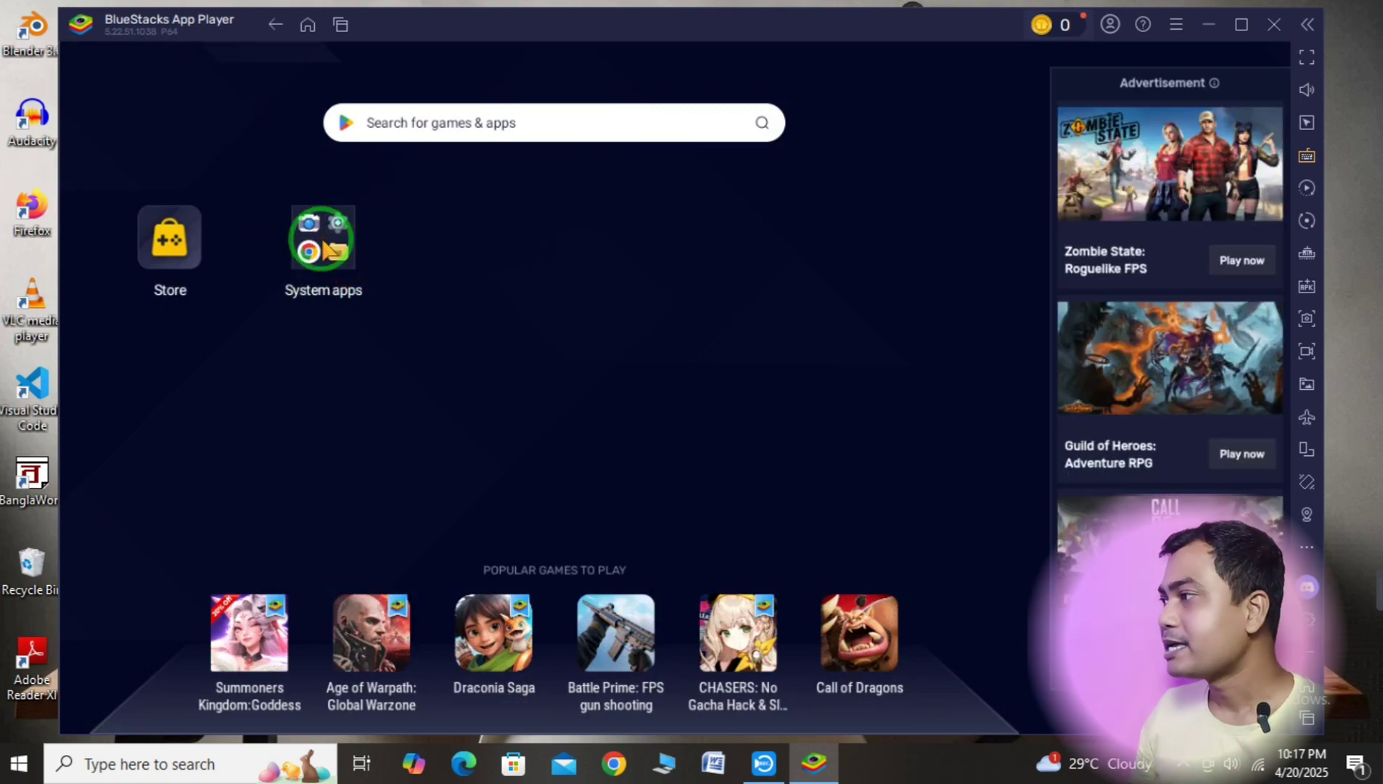
- Place the Play Store from the System apps folder on the BlueStacks home screen
click(327, 244)
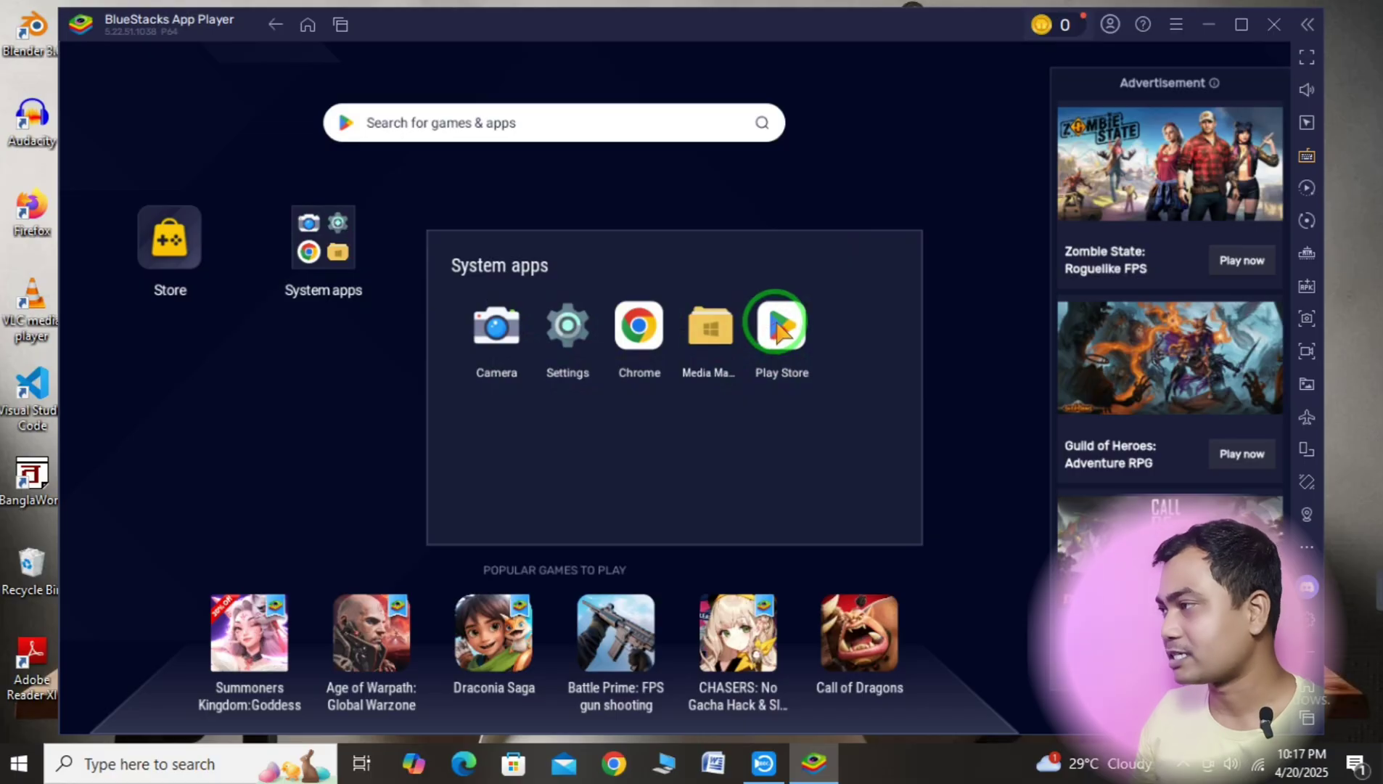
drag(778, 328, 535, 218)
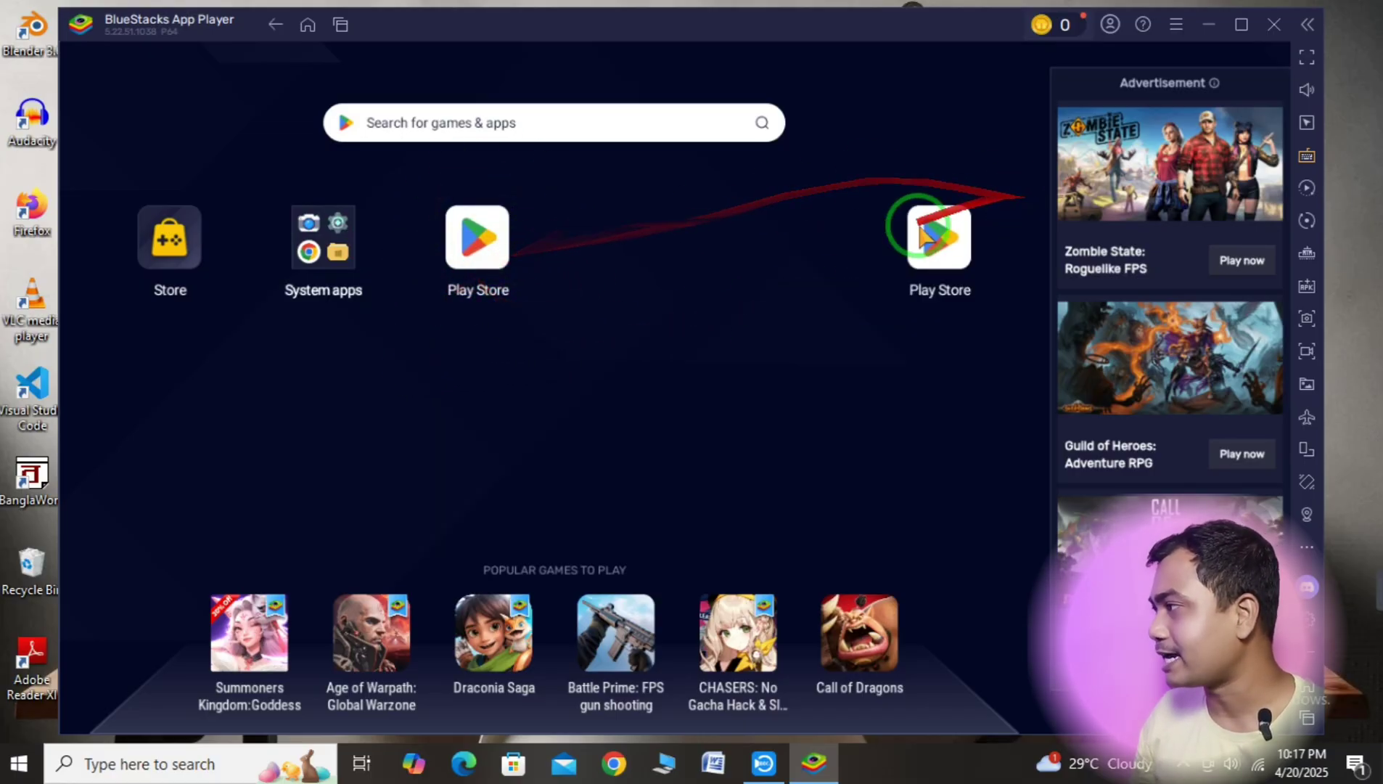
click(920, 262)
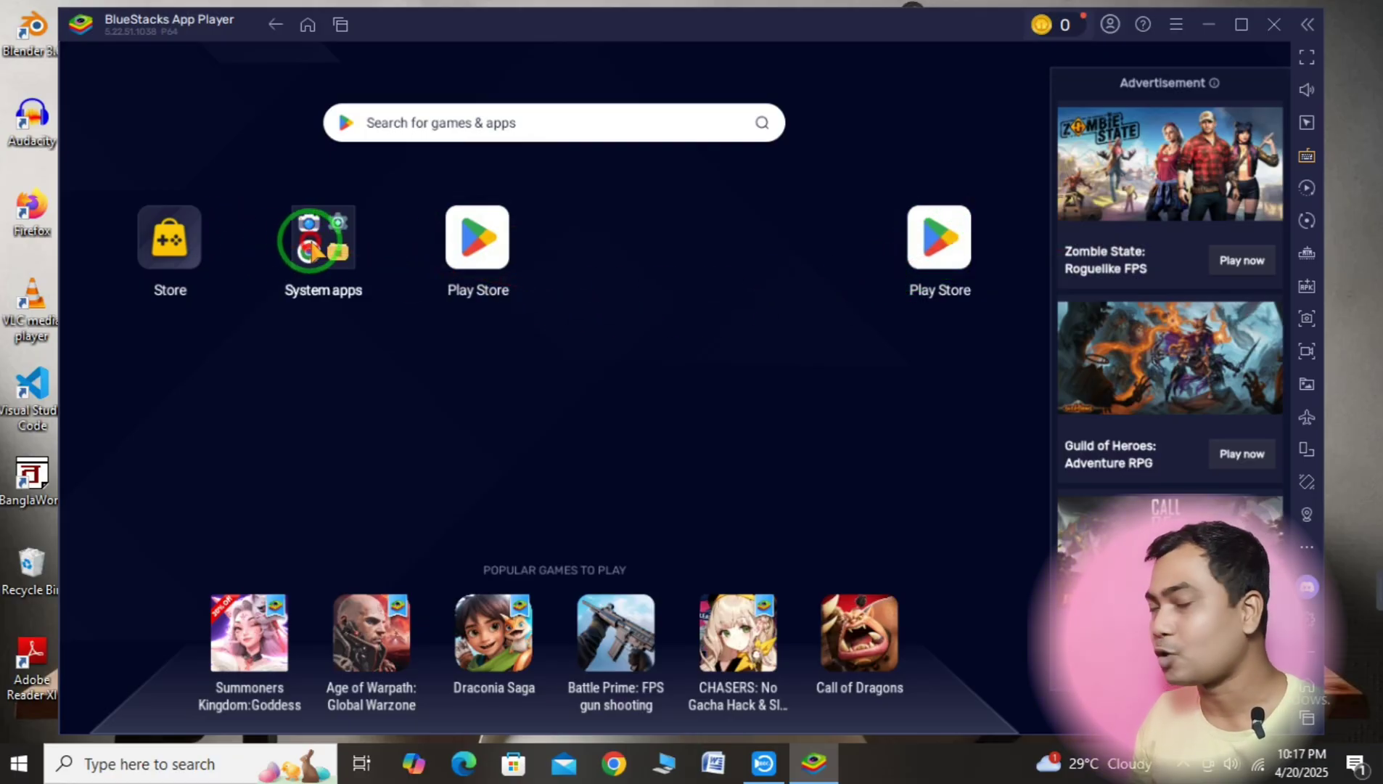
click(312, 251)
click(326, 370)
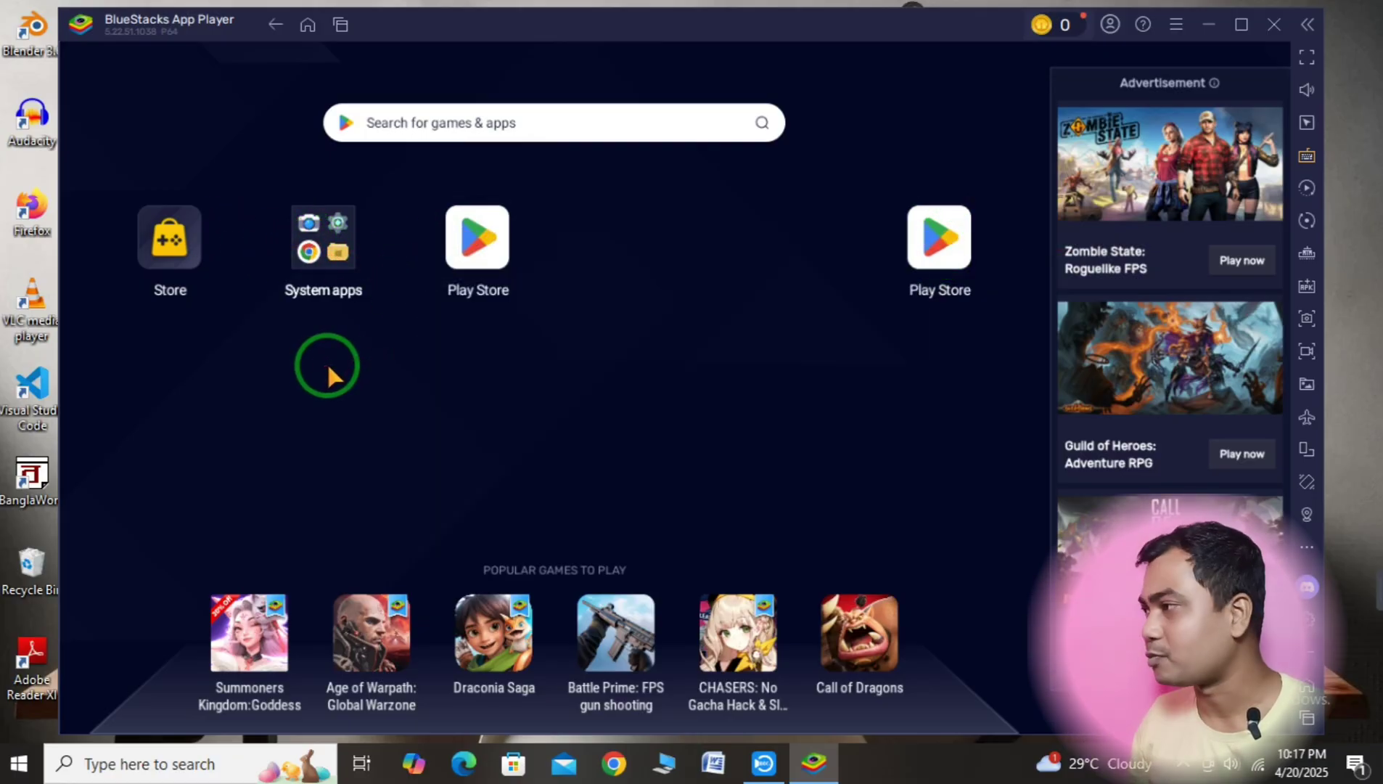
- Open the Play Store, sign in to Google Play and dismiss the introduction to the Search tab
click(479, 254)
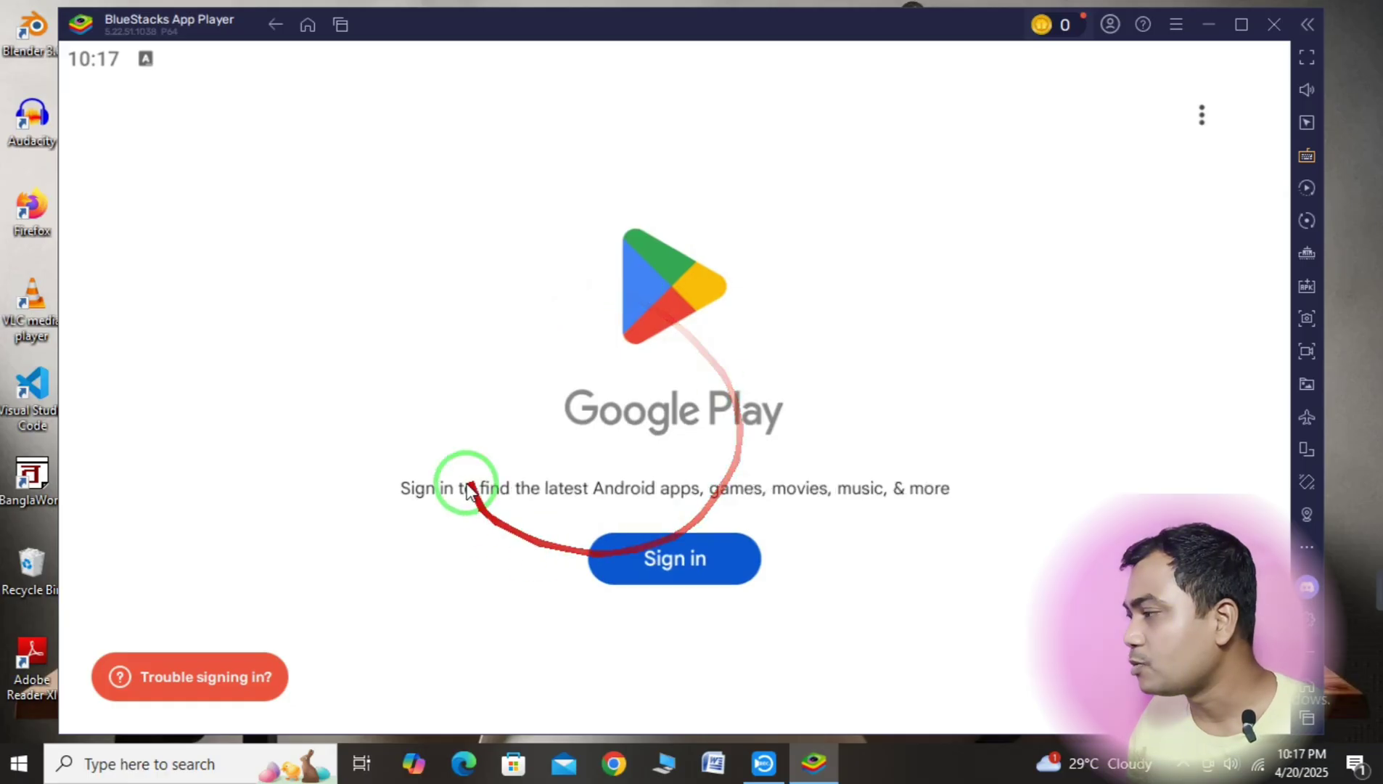
click(658, 562)
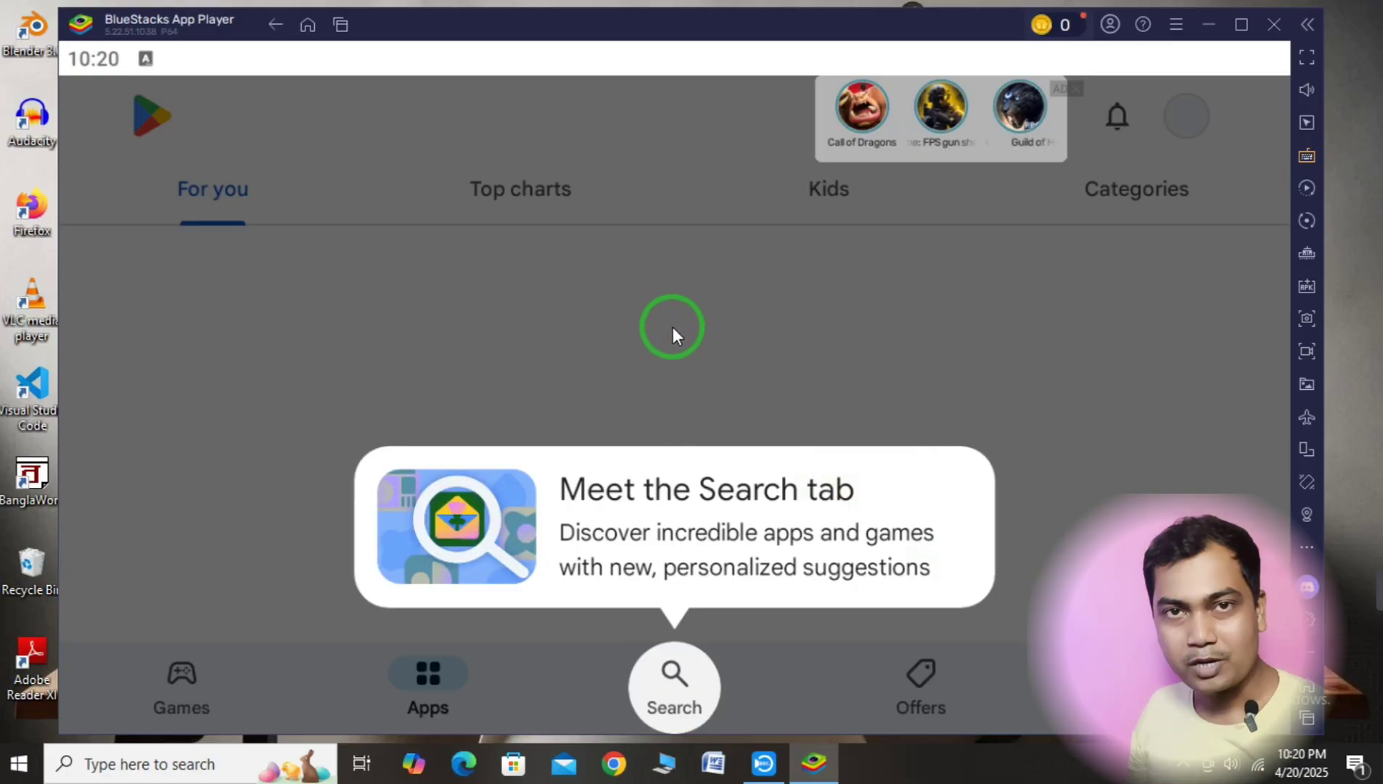
click(665, 318)
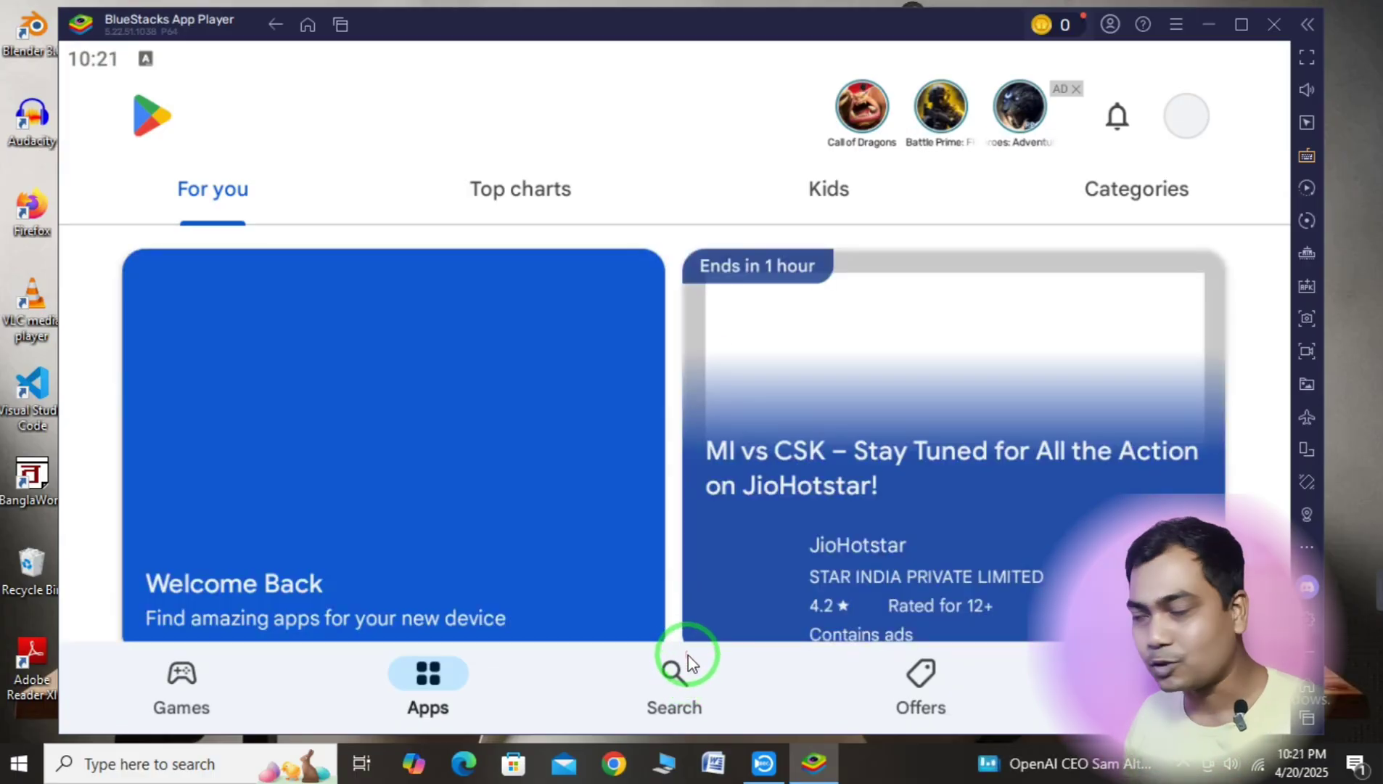
- Search the Play Store for "fb lite" using the matching suggestion
click(674, 681)
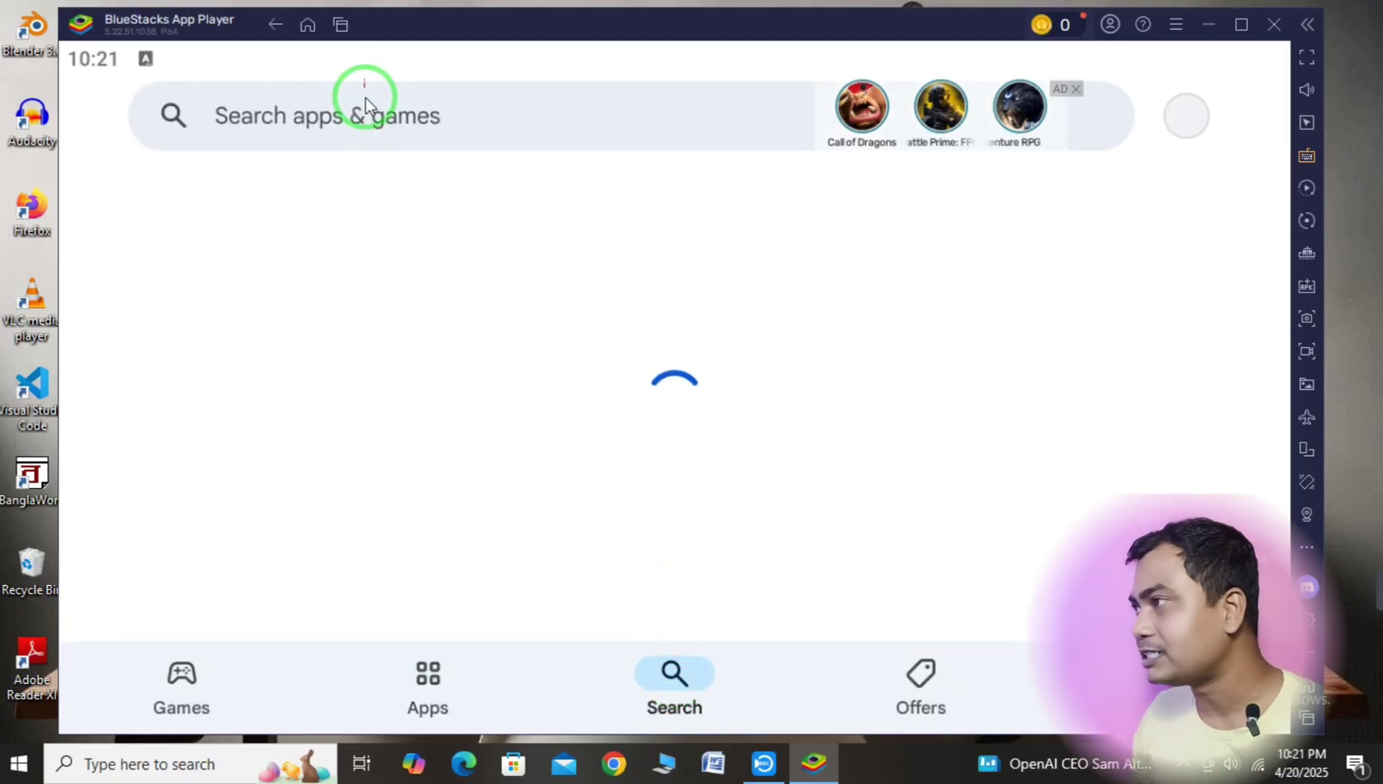
click(267, 114)
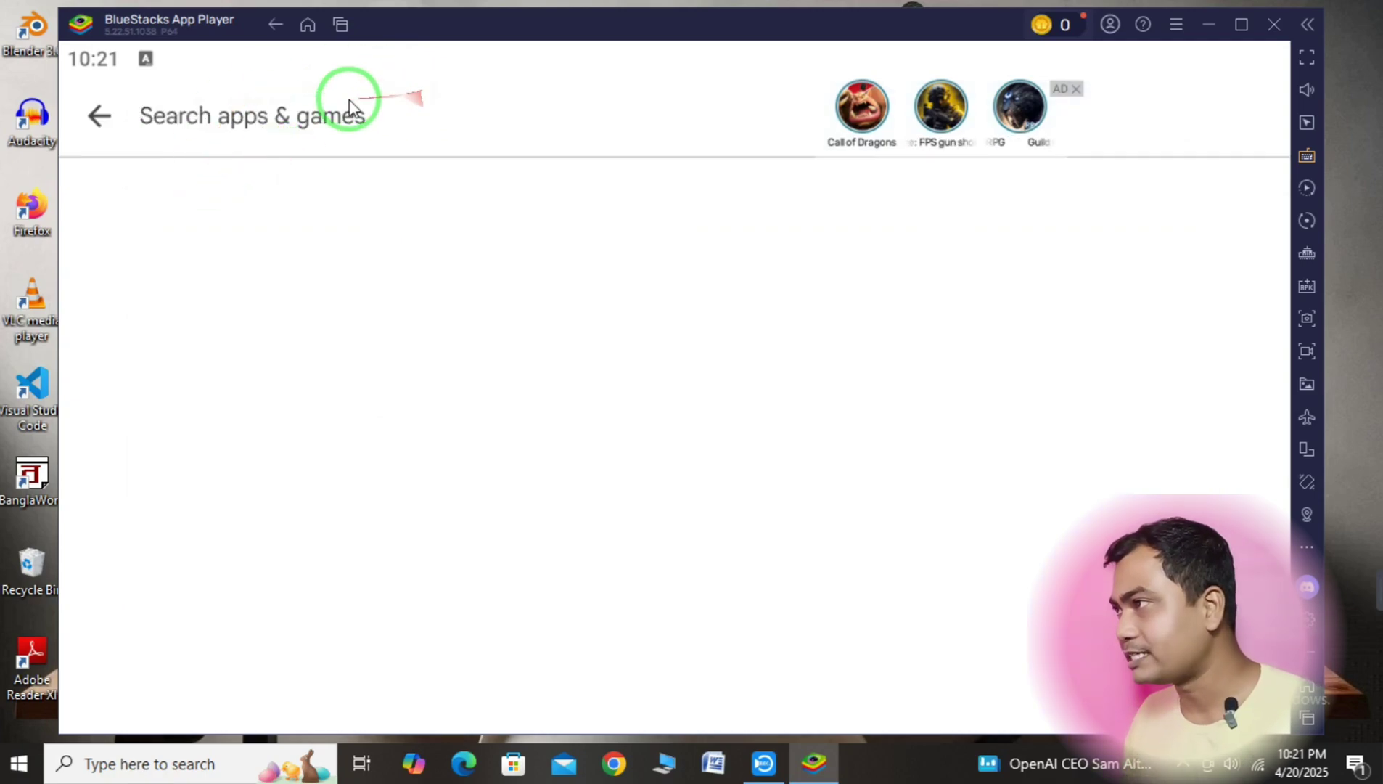
text(f)
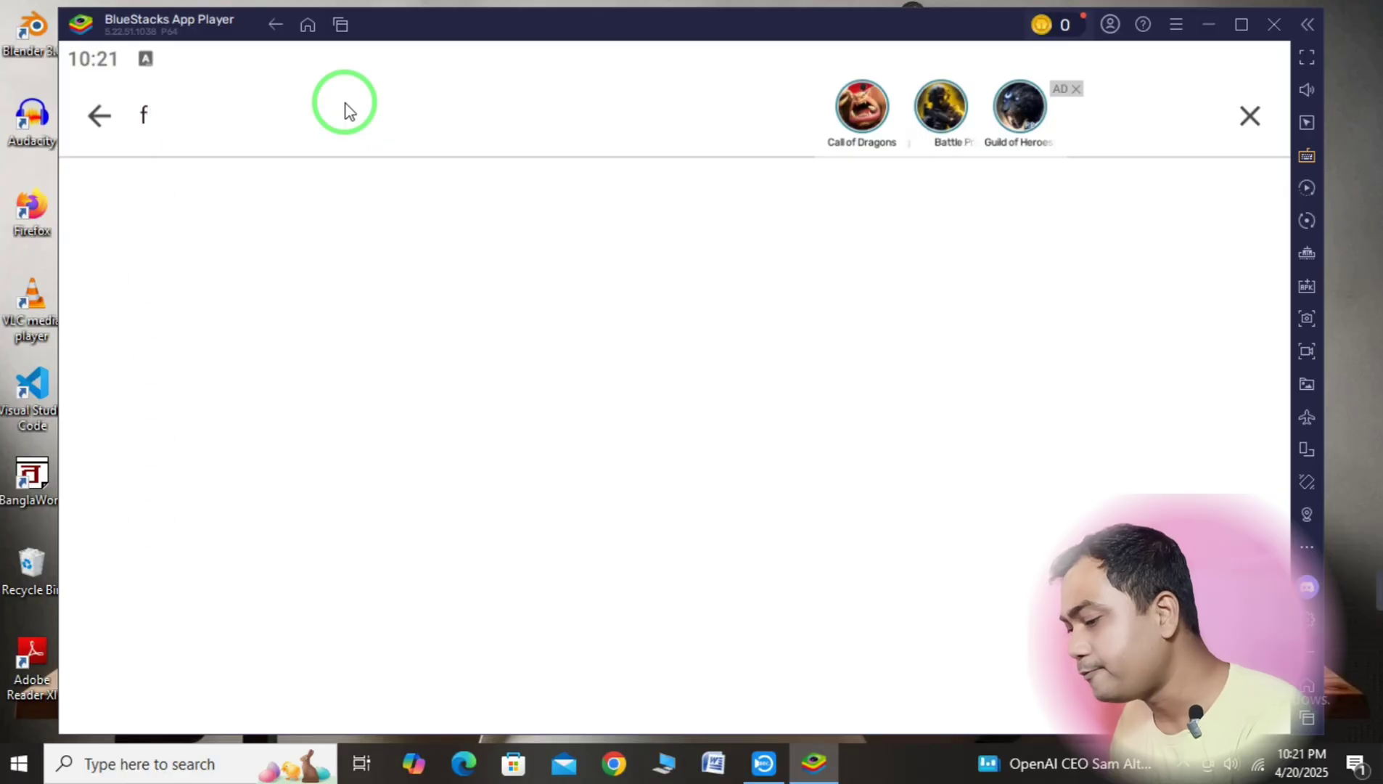
text(b lite)
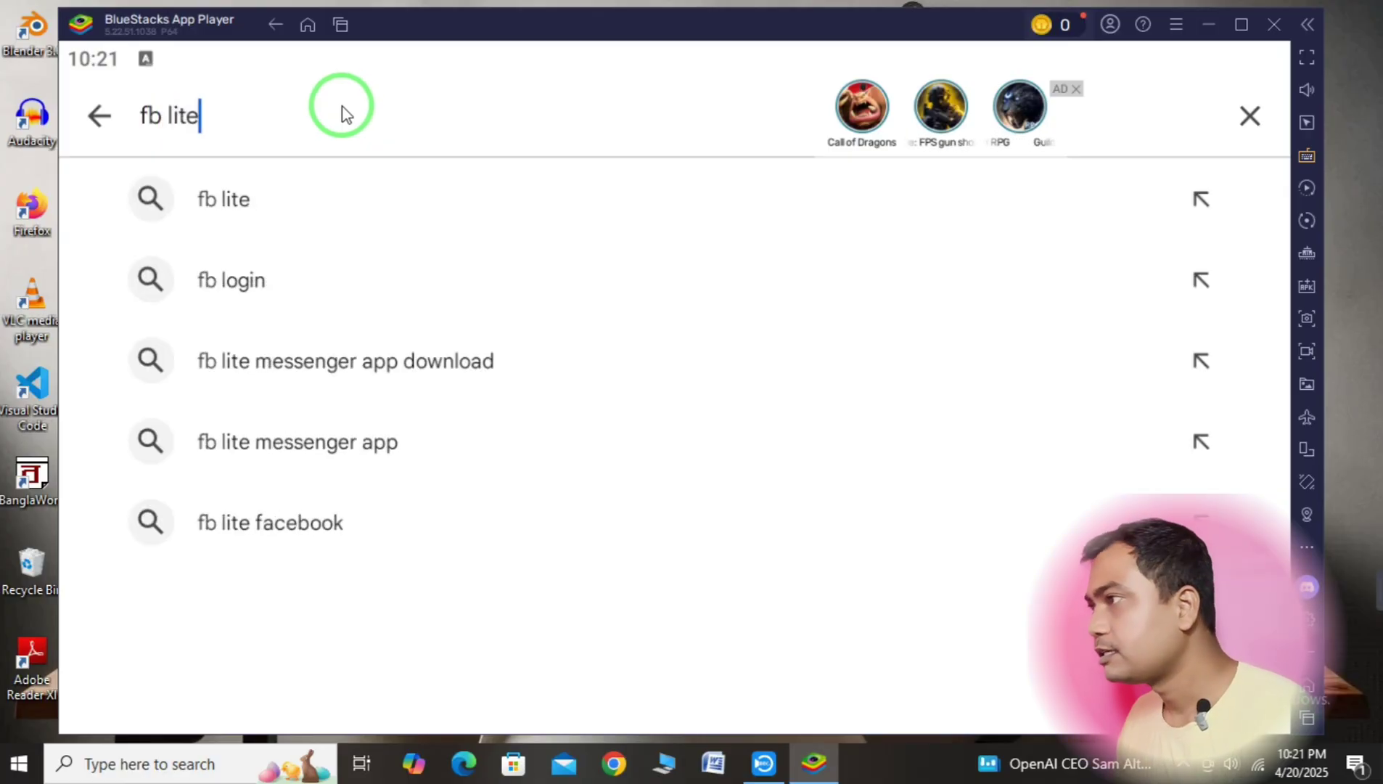
click(250, 200)
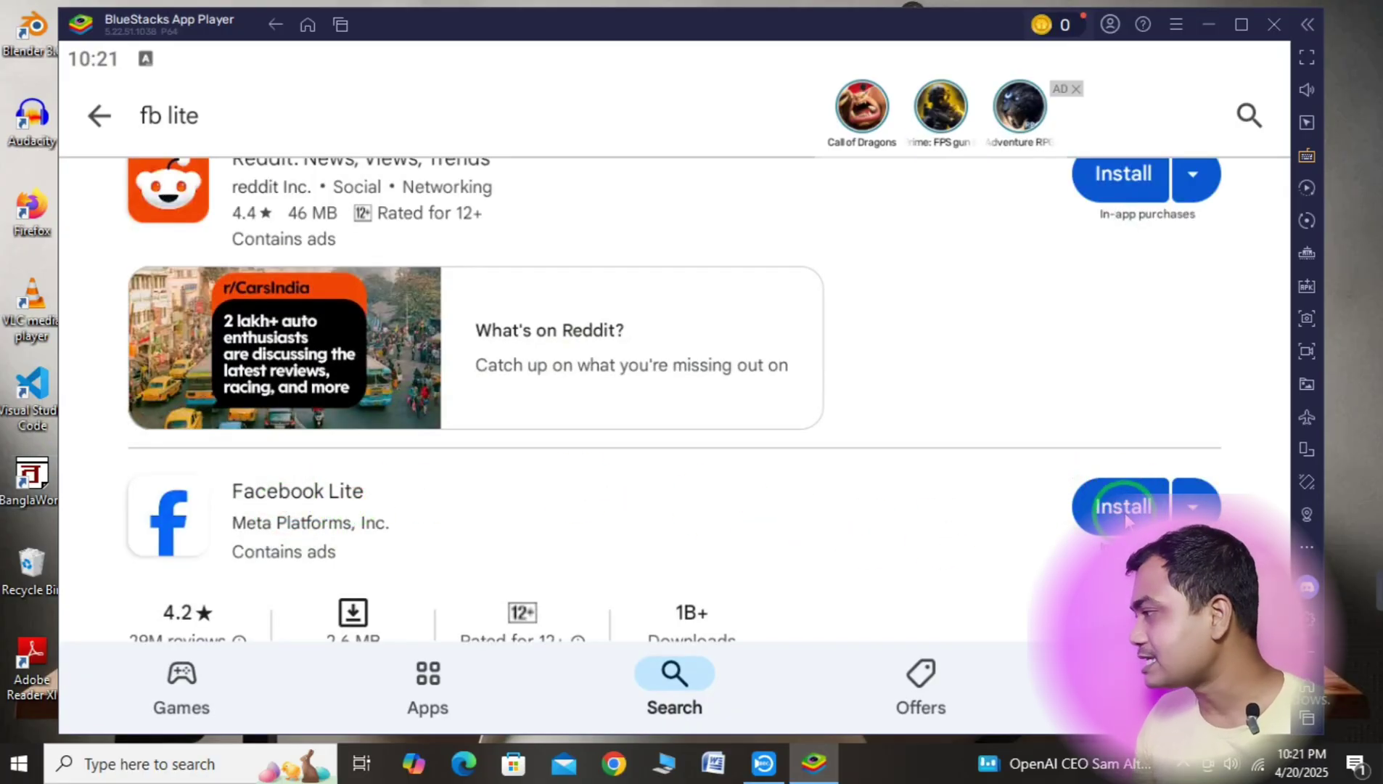
- Install Facebook Lite from the search results and open the app
click(1124, 513)
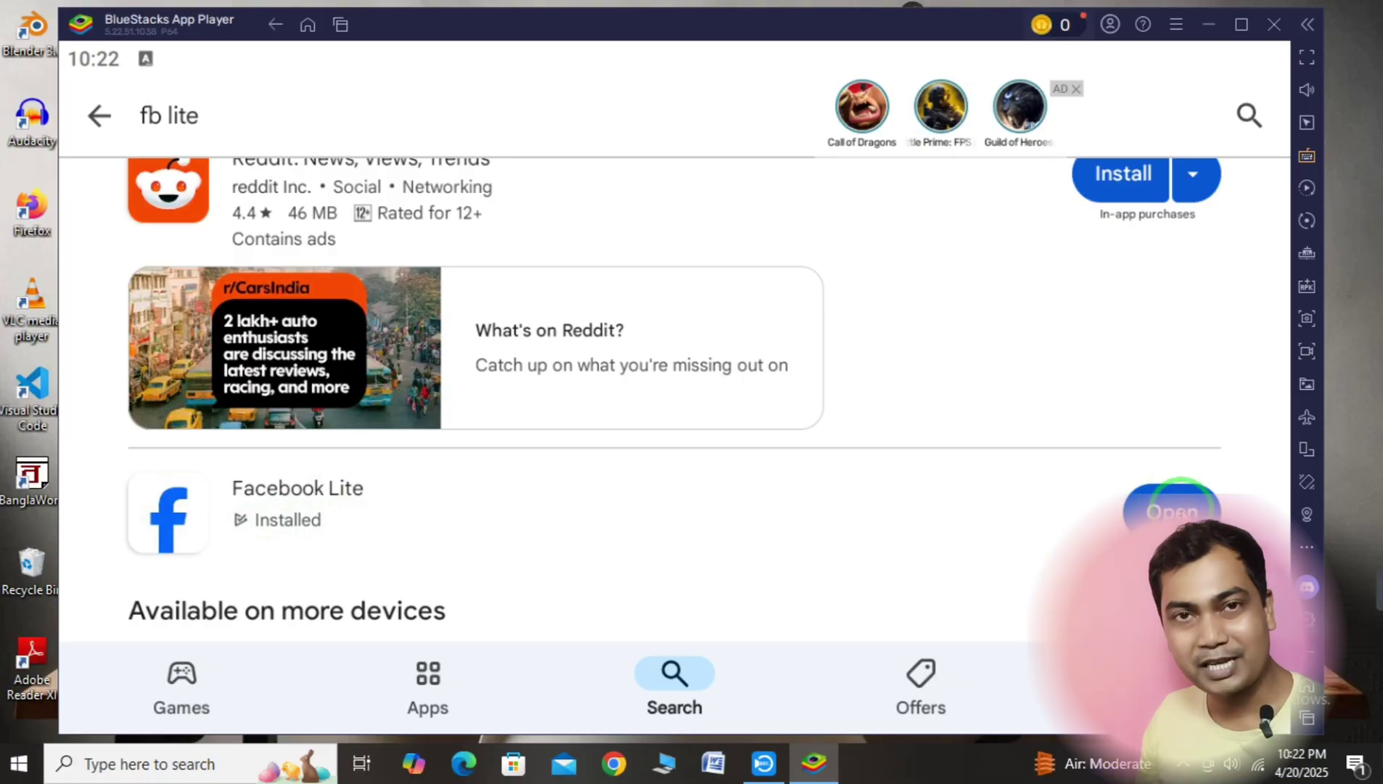
click(1177, 510)
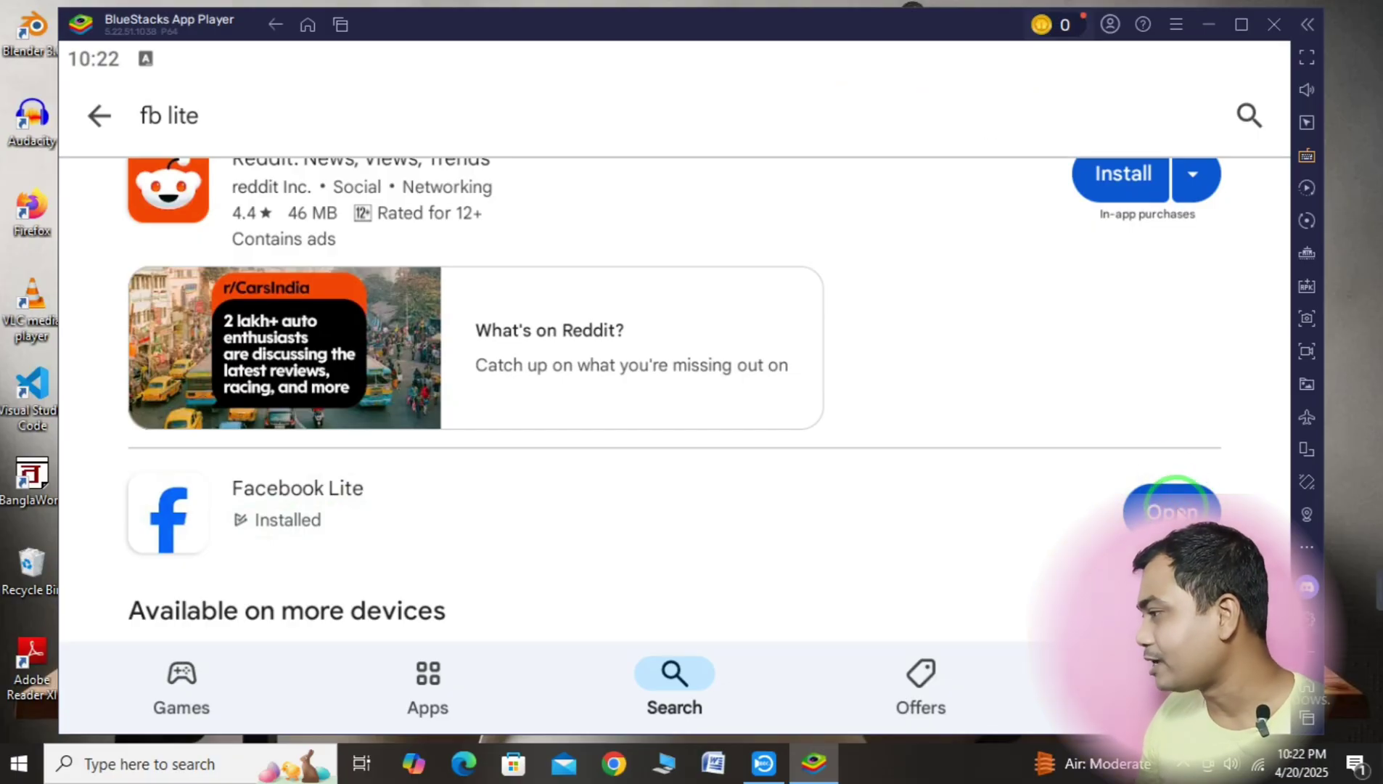